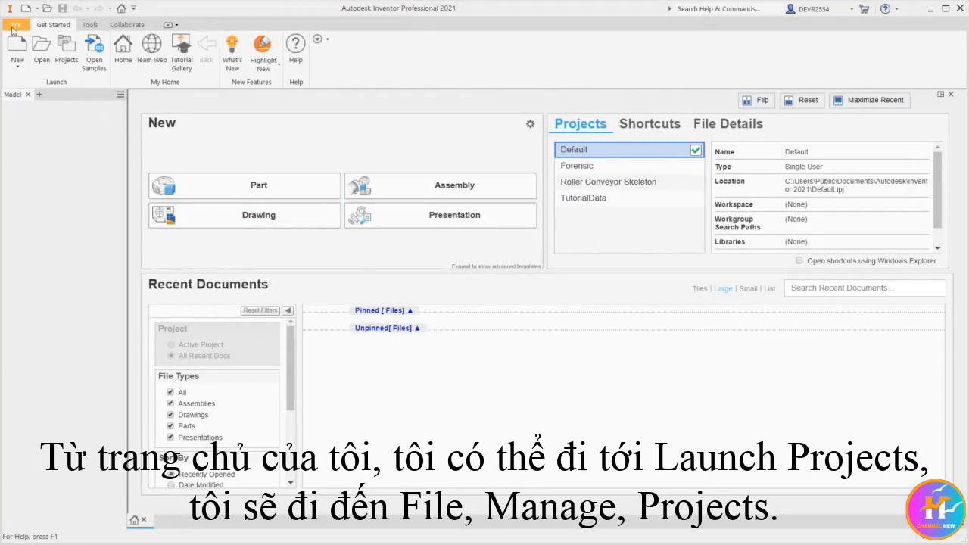
Open the project manager and start creating a new single-user project.
{"action": "left_click", "coordinate": [16, 25]}
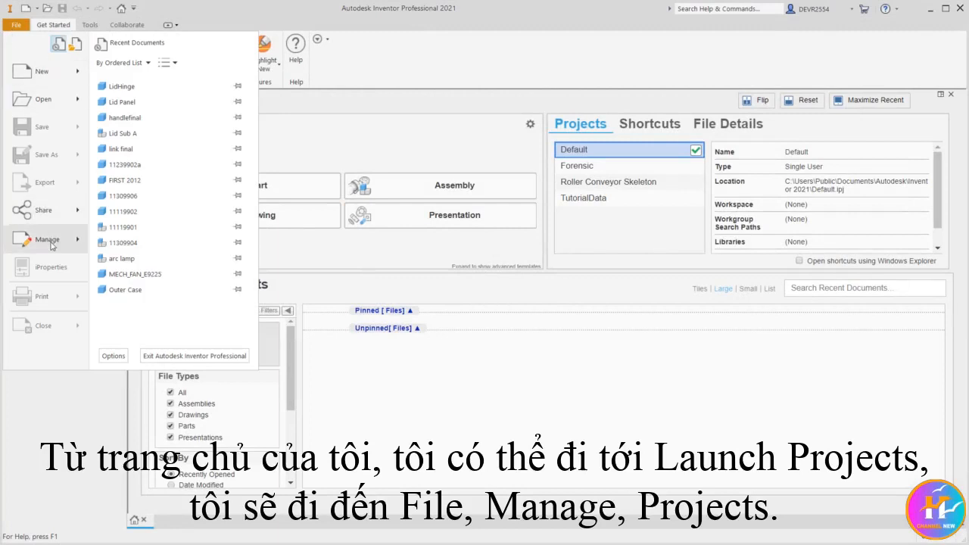
{"action": "mouse_move", "coordinate": [53, 241]}
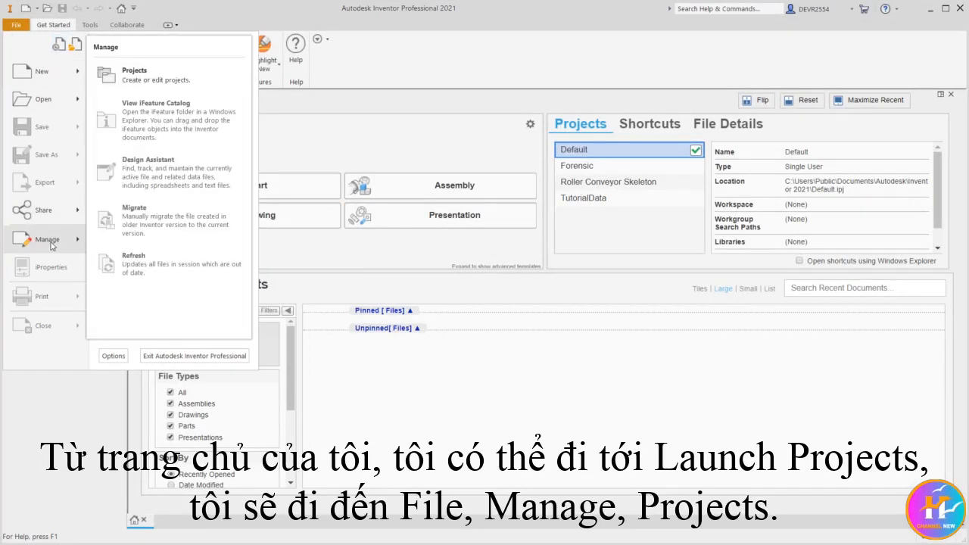
{"action": "left_click", "coordinate": [160, 85]}
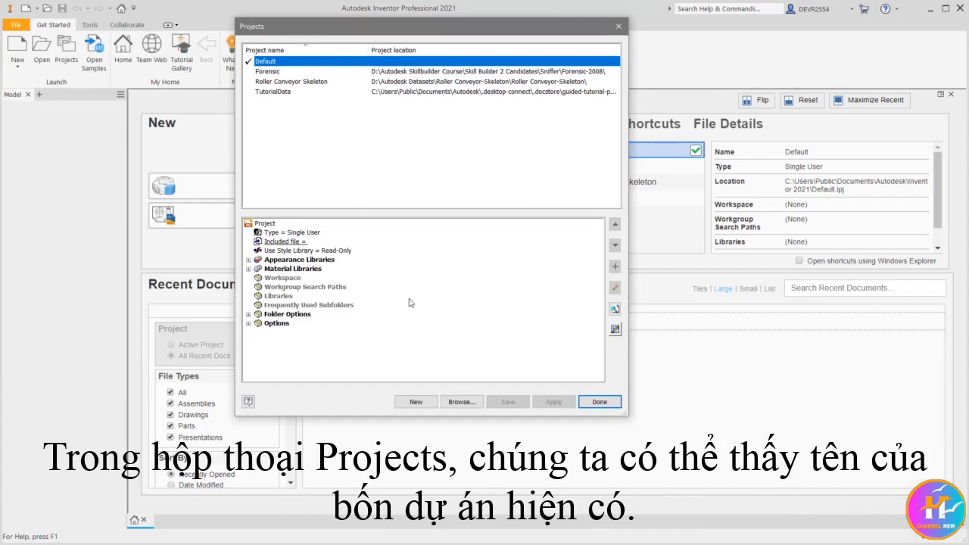
{"action": "left_click", "coordinate": [423, 402]}
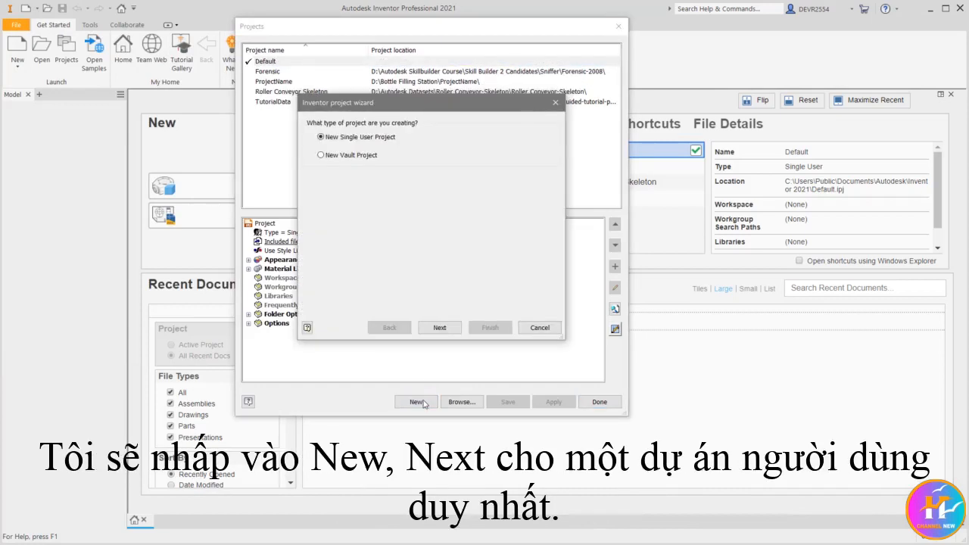
{"action": "left_click", "coordinate": [440, 329]}
Name the new project "Bottle Filling Station".
{"action": "left_click", "coordinate": [353, 147]}
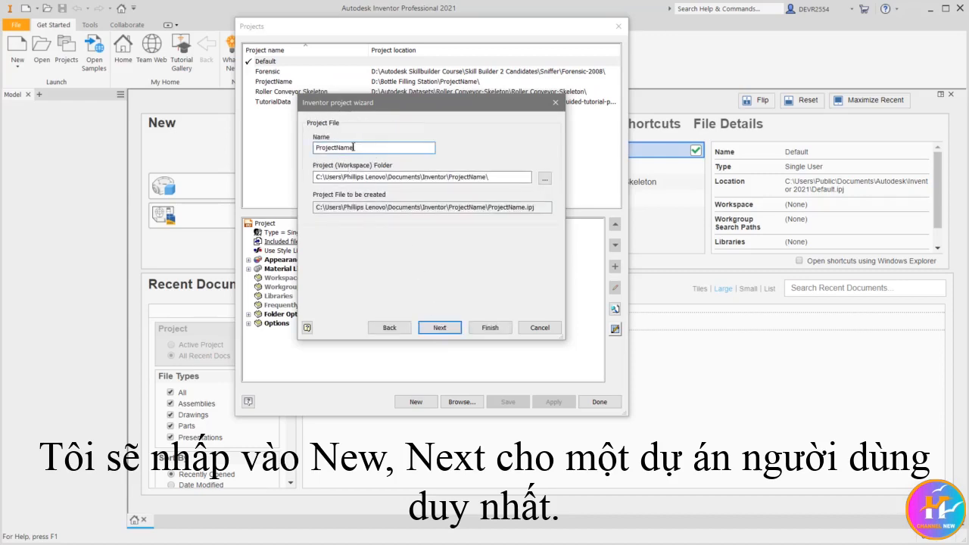
{"action": "left_click_drag", "start_coordinate": [352, 147], "coordinate": [292, 150]}
{"action": "type", "text": "B"}
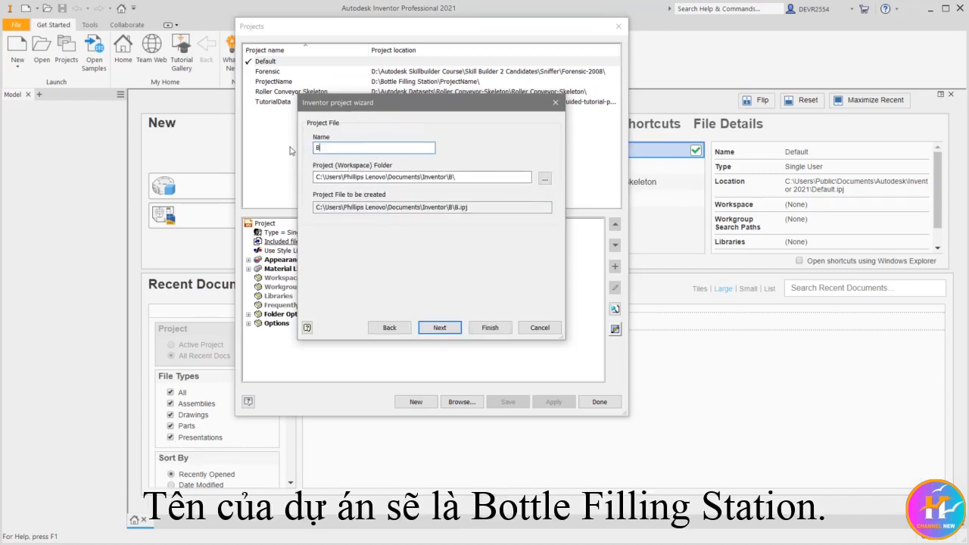
{"action": "type", "text": "ottle F"}
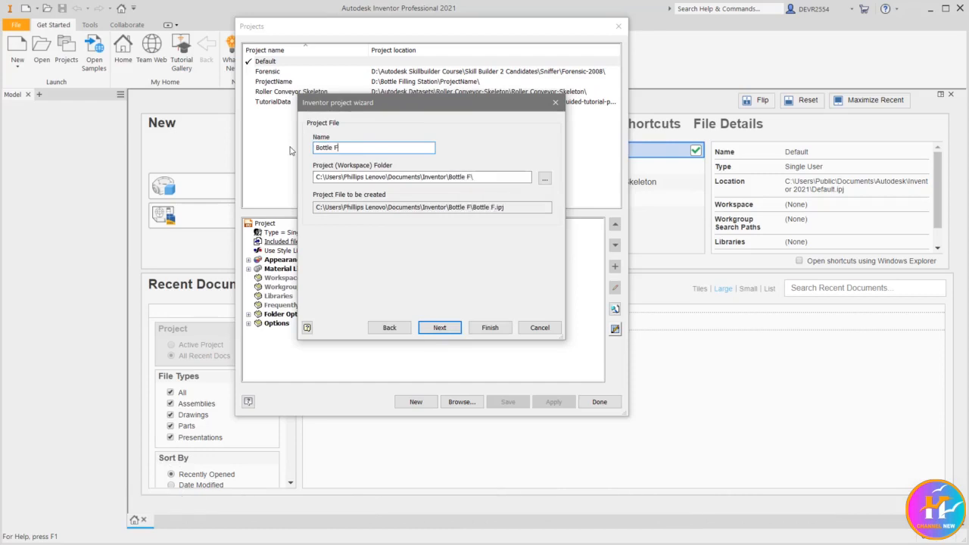
{"action": "type", "text": "illing S"}
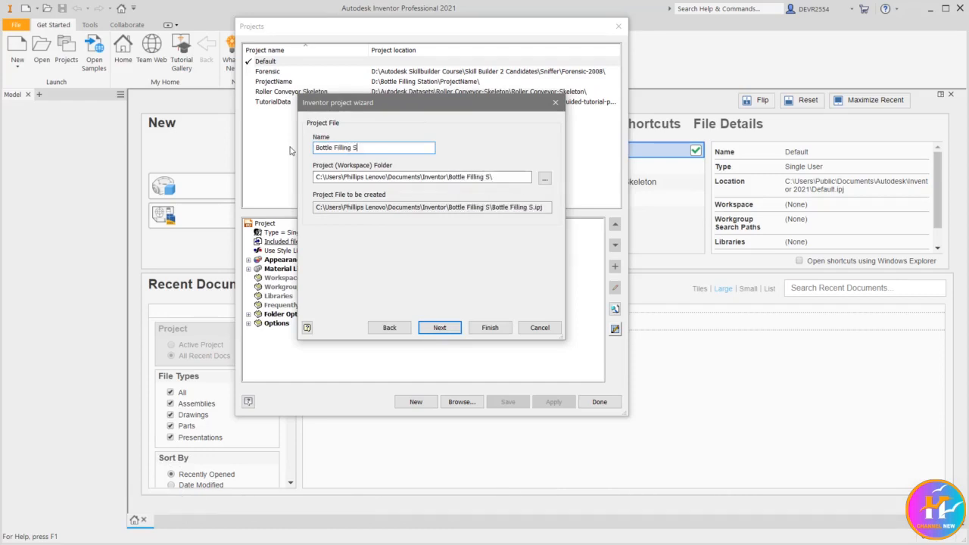
{"action": "type", "text": "tation"}
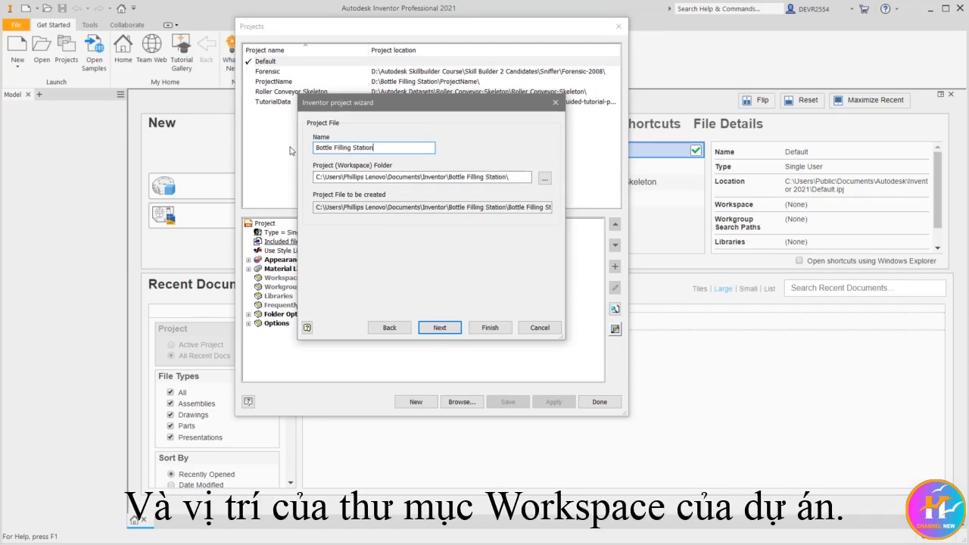
Set the project's workspace folder to D:\Bottle Filling Station and finish creating the project without adding any libraries.
{"action": "left_click", "coordinate": [545, 179]}
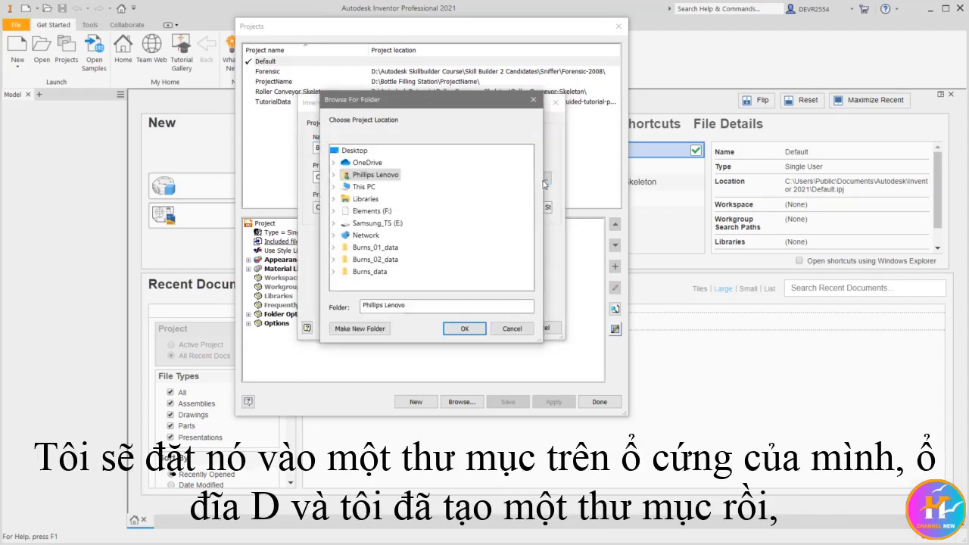
{"action": "double_click", "coordinate": [362, 187]}
{"action": "double_click", "coordinate": [400, 259]}
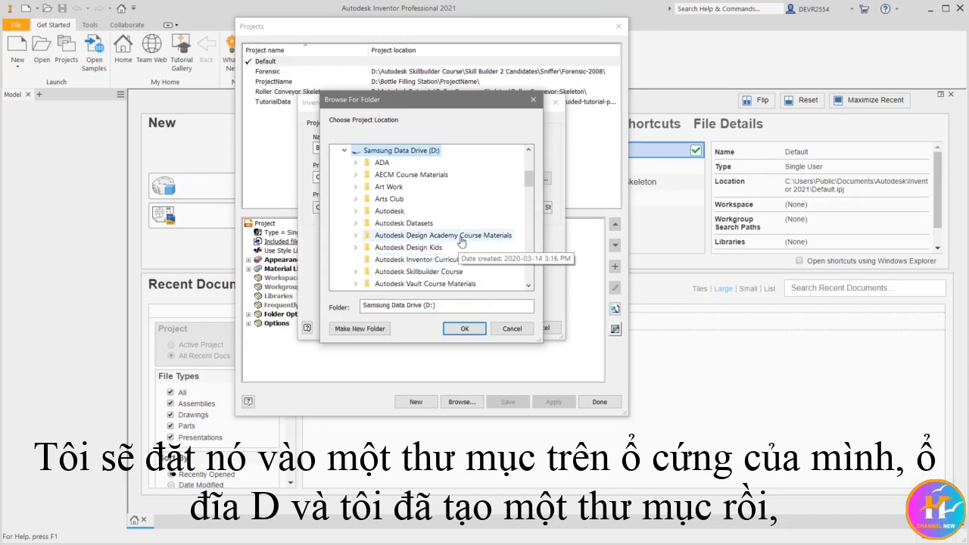
{"action": "scroll", "coordinate": [461, 241], "scroll_direction": "down", "scroll_amount": 2}
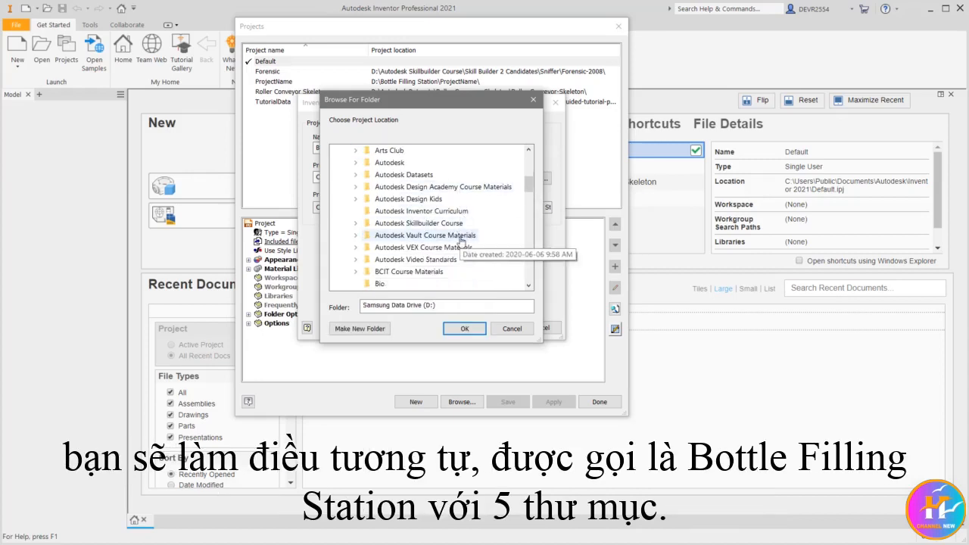
{"action": "scroll", "coordinate": [458, 240], "scroll_direction": "down", "scroll_amount": 2}
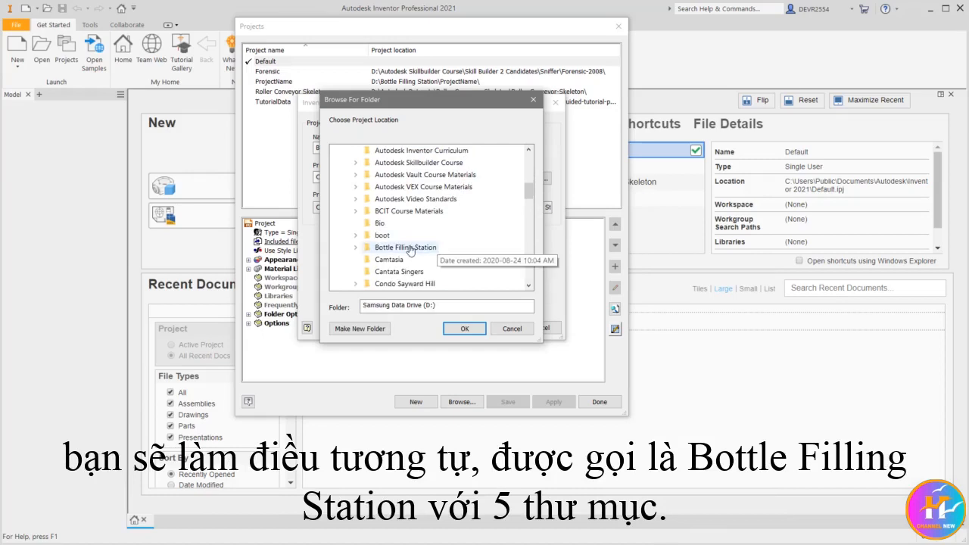
{"action": "double_click", "coordinate": [407, 248]}
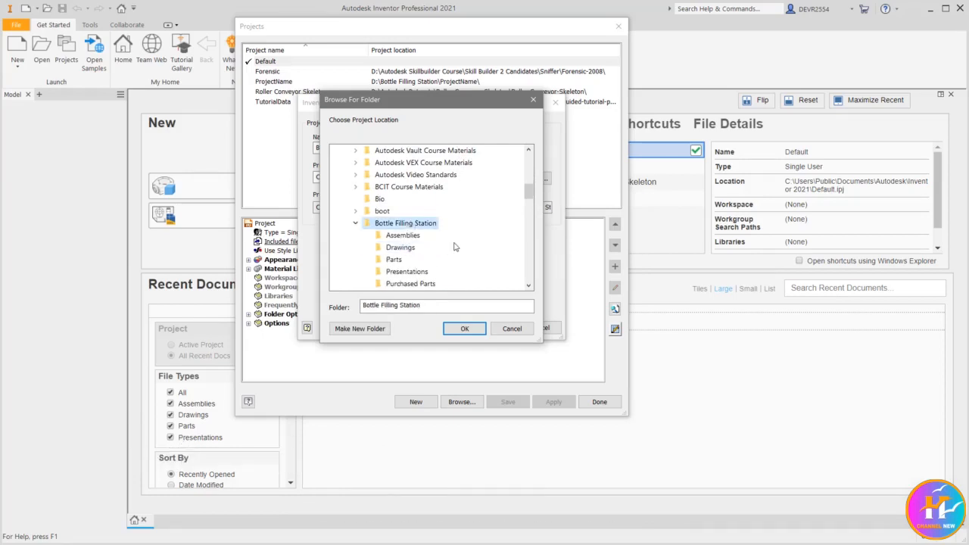
{"action": "left_click_drag", "start_coordinate": [526, 194], "coordinate": [526, 201]}
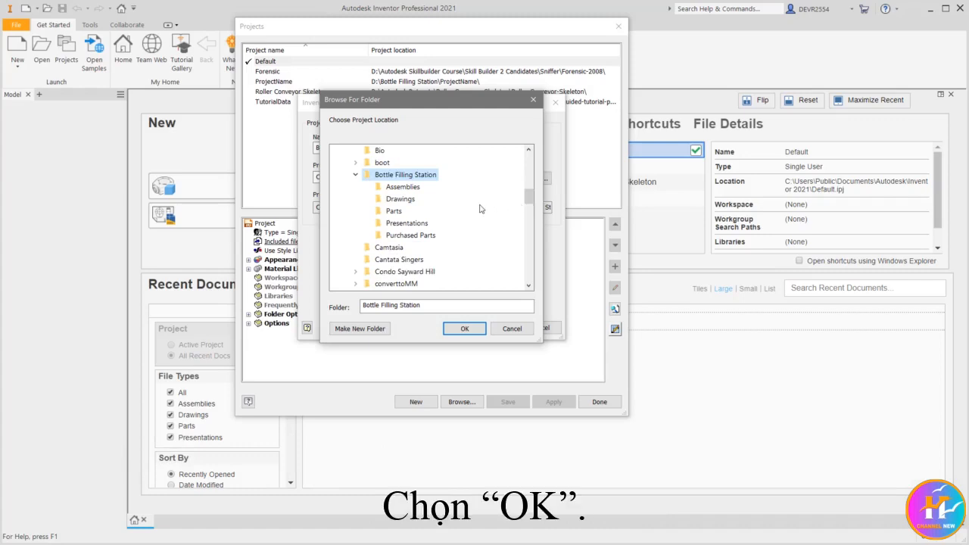
{"action": "left_click", "coordinate": [465, 328]}
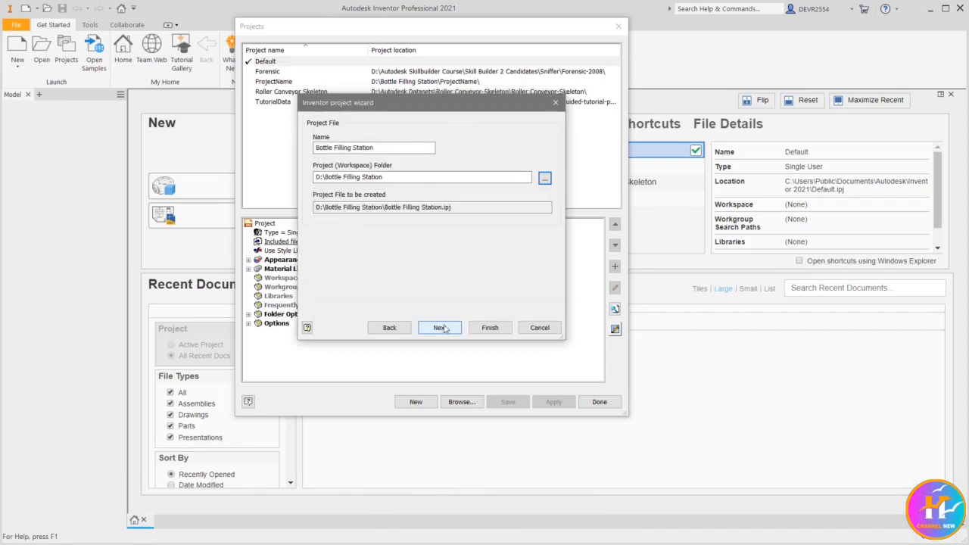
{"action": "left_click", "coordinate": [442, 330]}
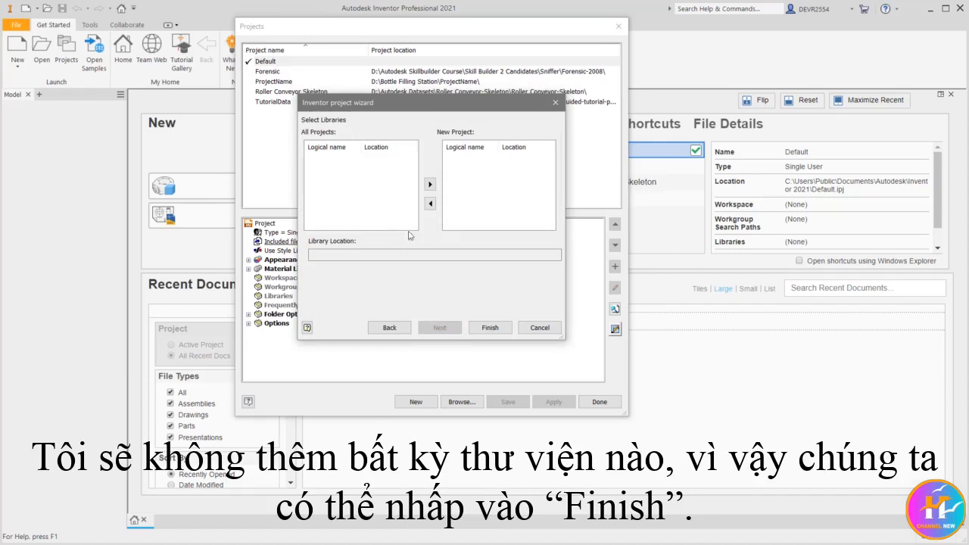
{"action": "left_click", "coordinate": [489, 328]}
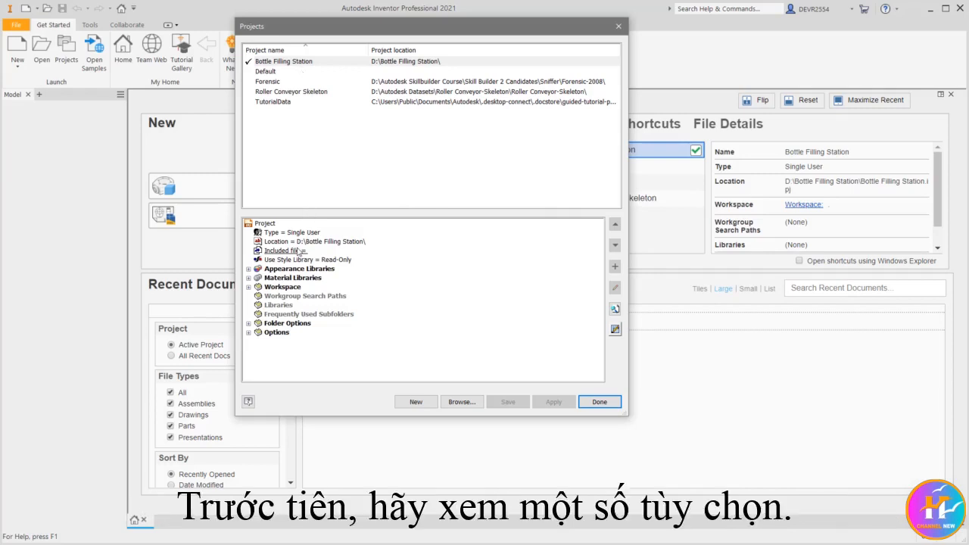
Examine which appearance and material libraries the Bottle Filling Station project uses.
{"action": "left_click", "coordinate": [249, 270]}
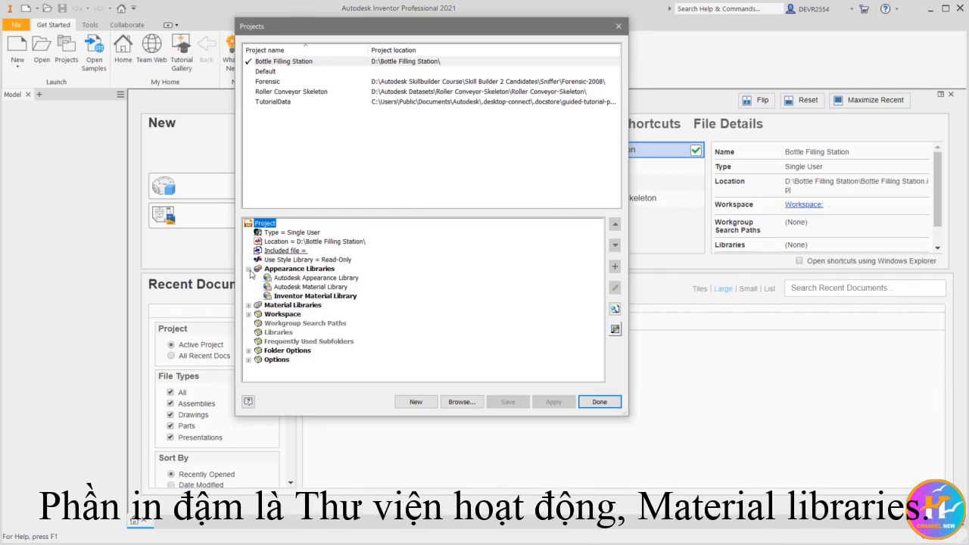
{"action": "left_click", "coordinate": [248, 270]}
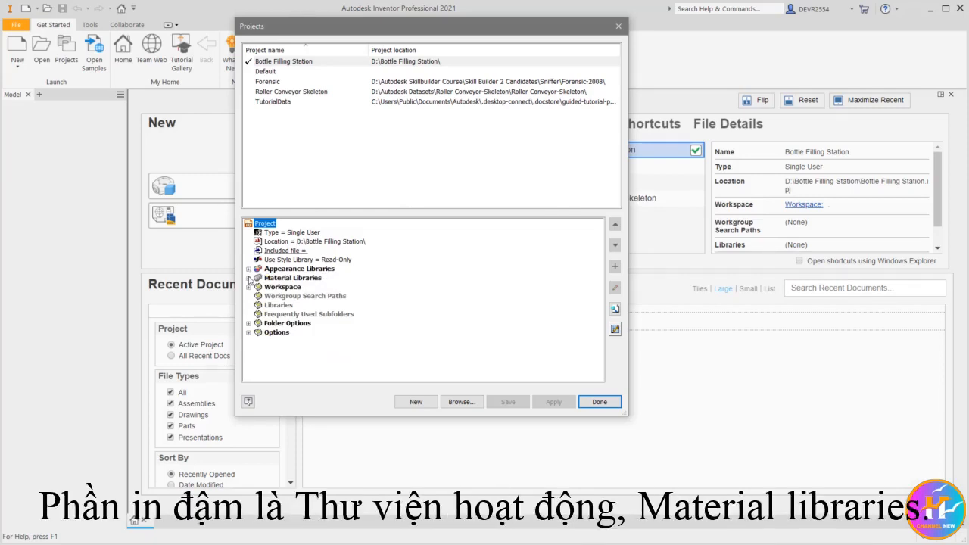
{"action": "left_click", "coordinate": [248, 277]}
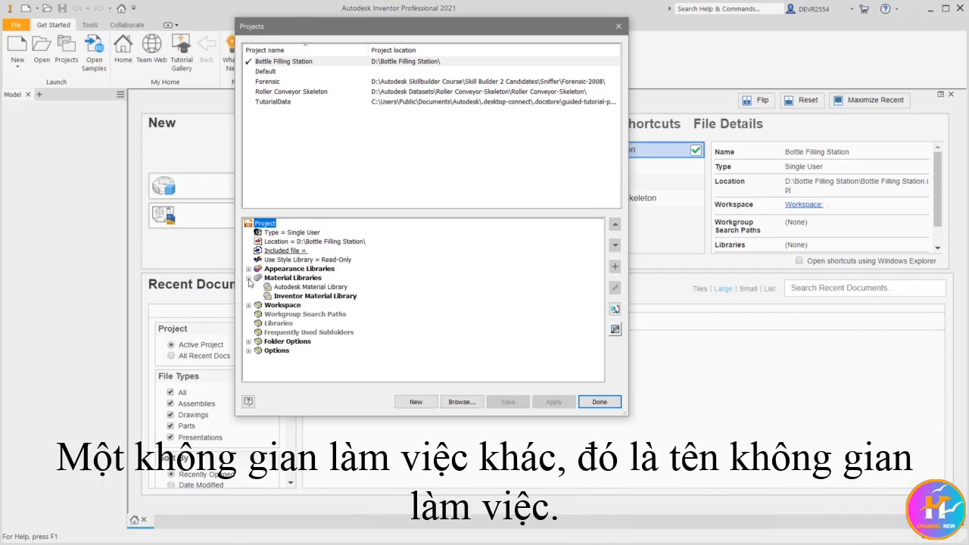
{"action": "left_click", "coordinate": [248, 278]}
Rename the workspace path entry of the Bottle Filling Station project to "Station".
{"action": "left_click", "coordinate": [248, 286]}
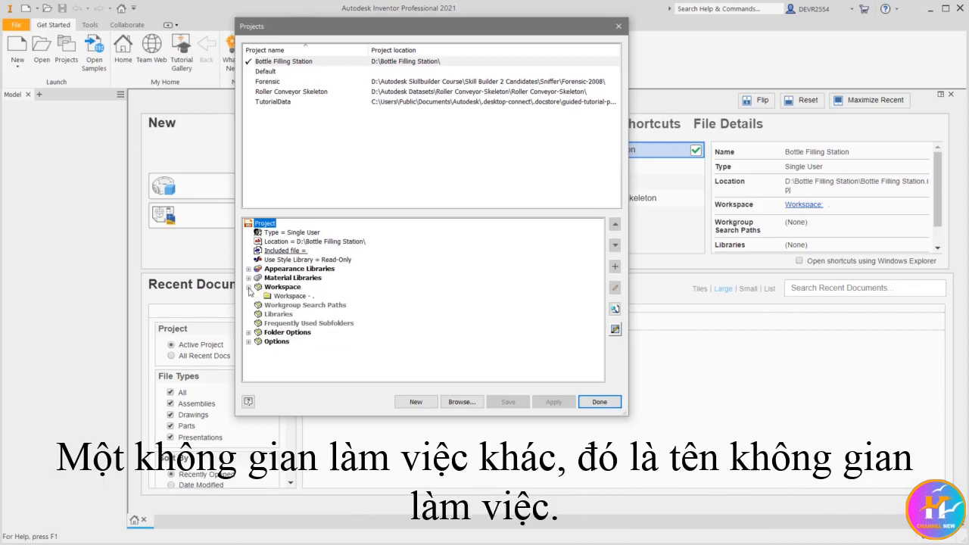
{"action": "left_click", "coordinate": [292, 295]}
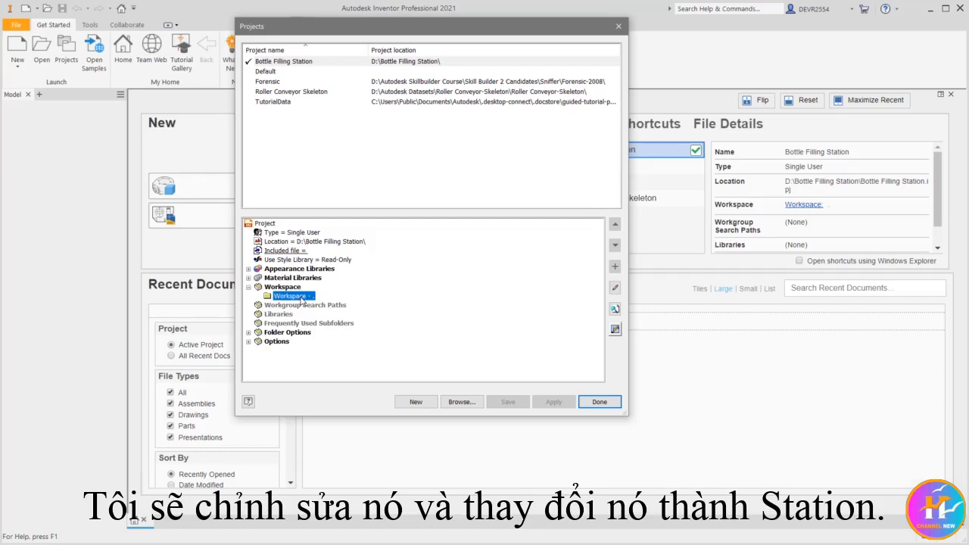
{"action": "right_click", "coordinate": [301, 297]}
{"action": "left_click", "coordinate": [331, 306]}
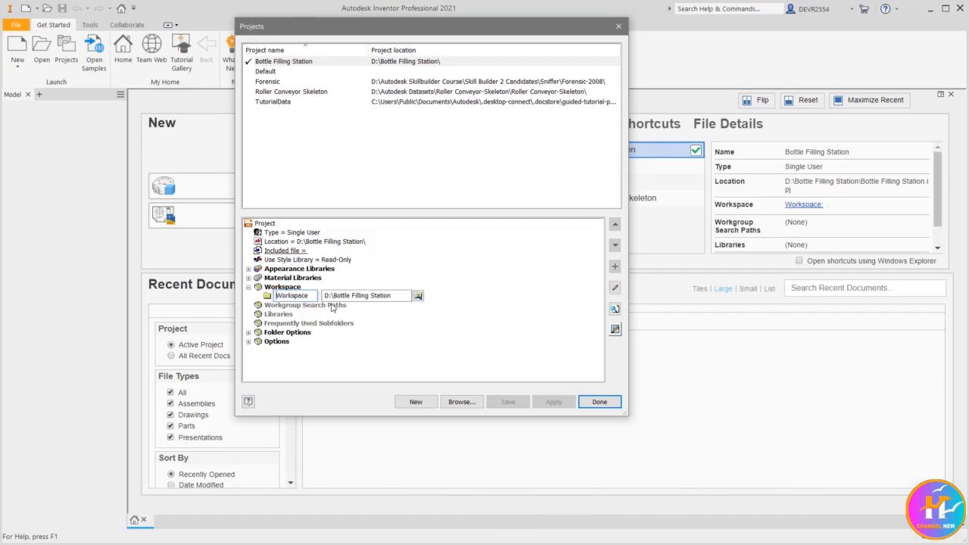
{"action": "left_click_drag", "start_coordinate": [311, 294], "coordinate": [277, 296]}
{"action": "type", "text": "Station"}
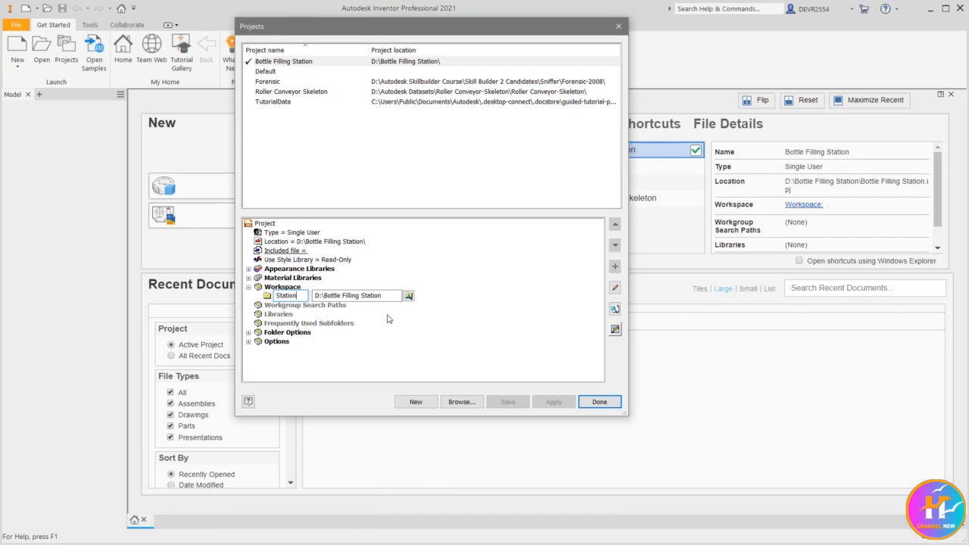
{"action": "left_click", "coordinate": [451, 308]}
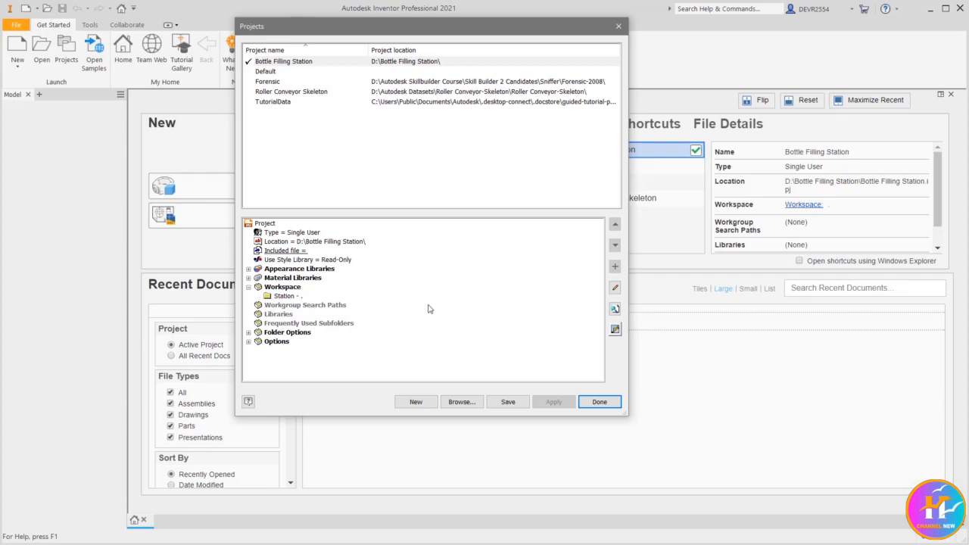
Add a path under Frequently Used Subfolders and name it "Assemblies".
{"action": "left_click", "coordinate": [311, 323]}
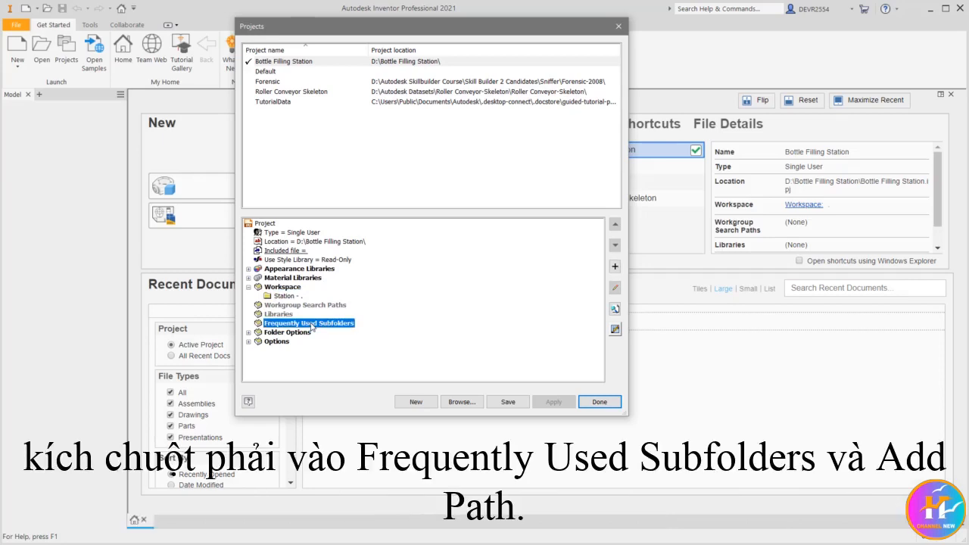
{"action": "right_click", "coordinate": [311, 326]}
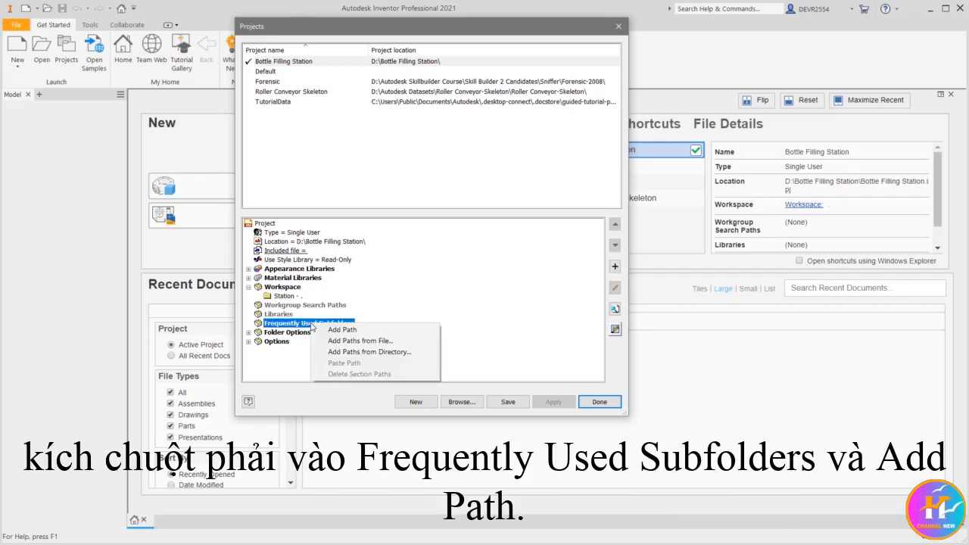
{"action": "left_click", "coordinate": [352, 330]}
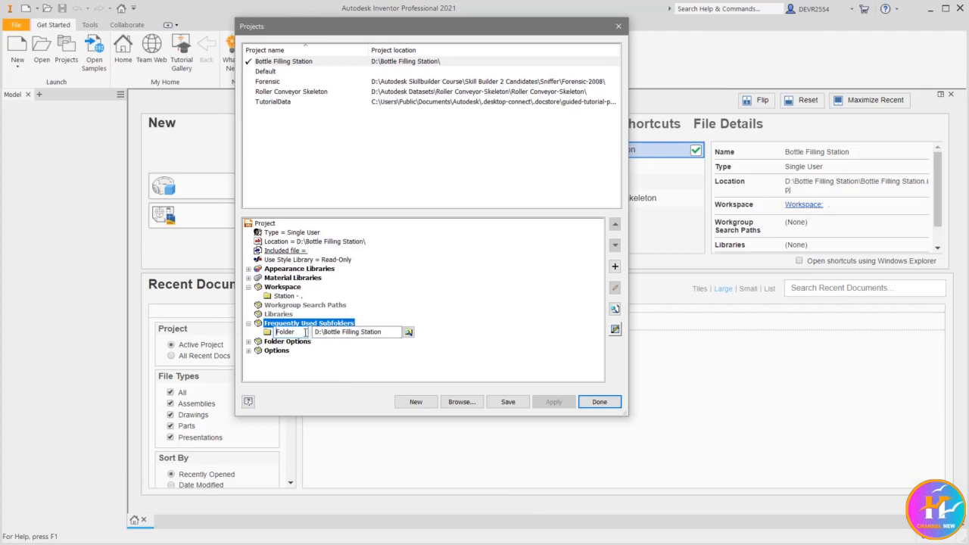
{"action": "left_click_drag", "start_coordinate": [302, 332], "coordinate": [267, 333]}
{"action": "type", "text": "A"}
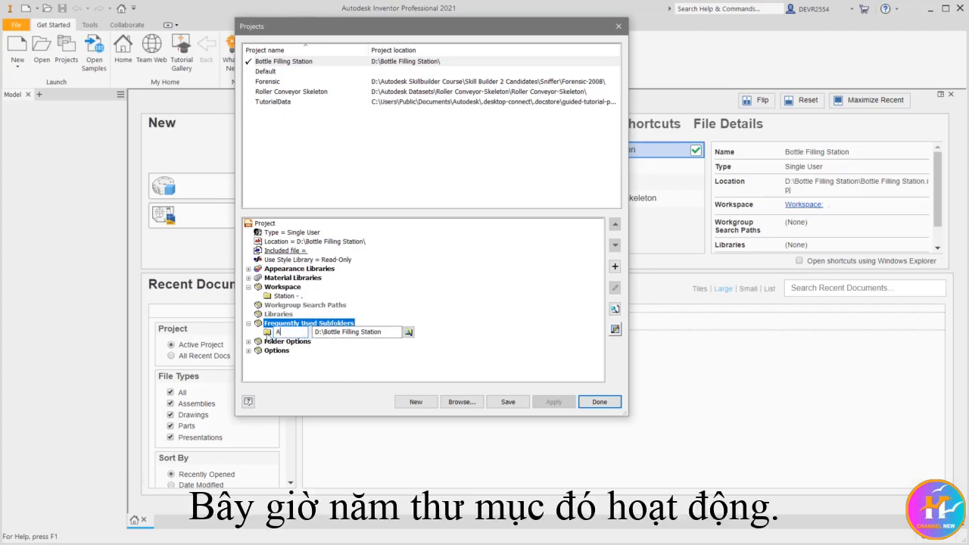
{"action": "type", "text": "ssemblies"}
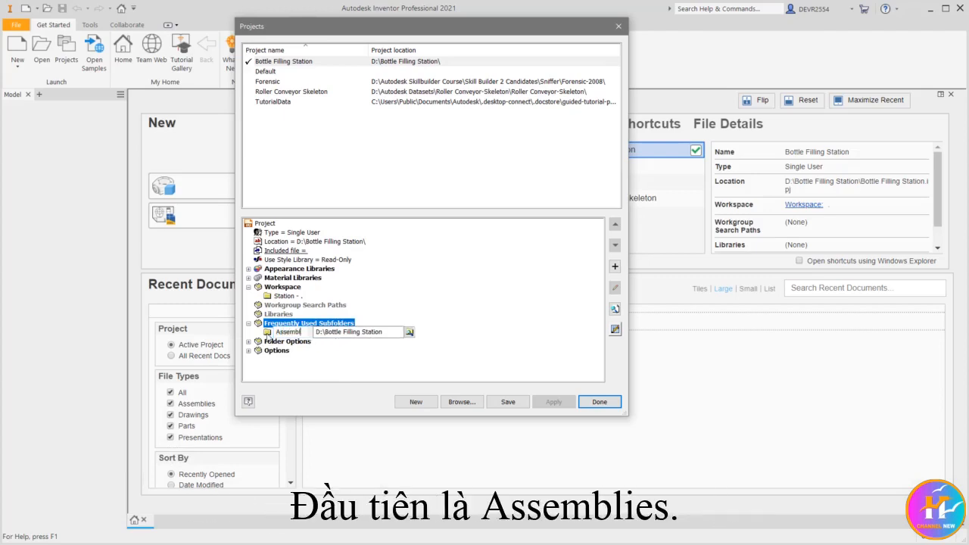
Point the Assemblies subfolder path to D:\Bottle Filling Station\Assemblies.
{"action": "left_click", "coordinate": [418, 332]}
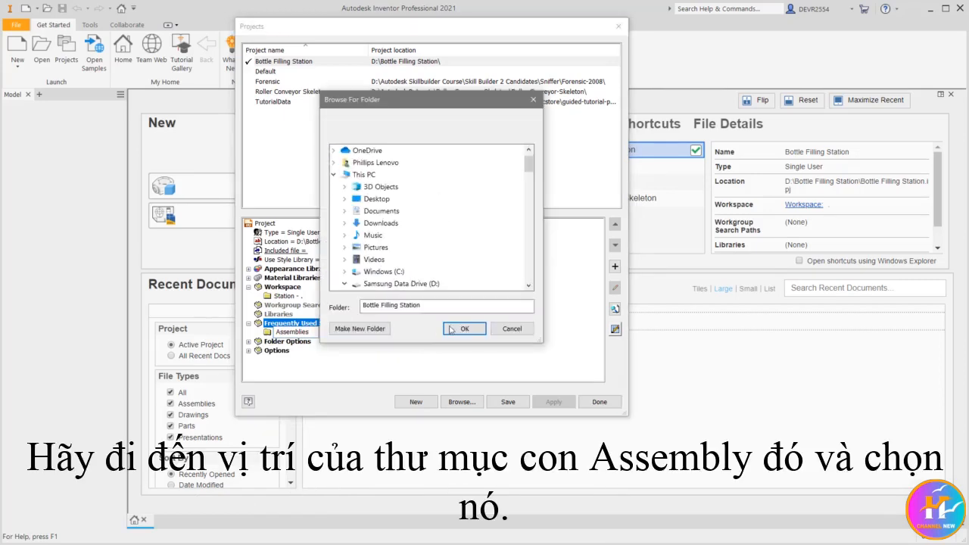
{"action": "left_click_drag", "start_coordinate": [528, 165], "coordinate": [528, 198]}
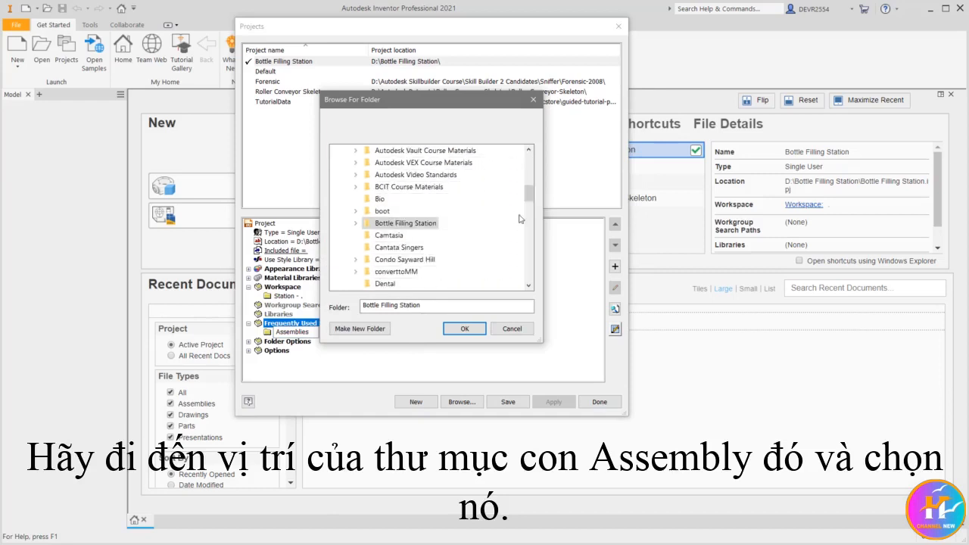
{"action": "left_click", "coordinate": [356, 224]}
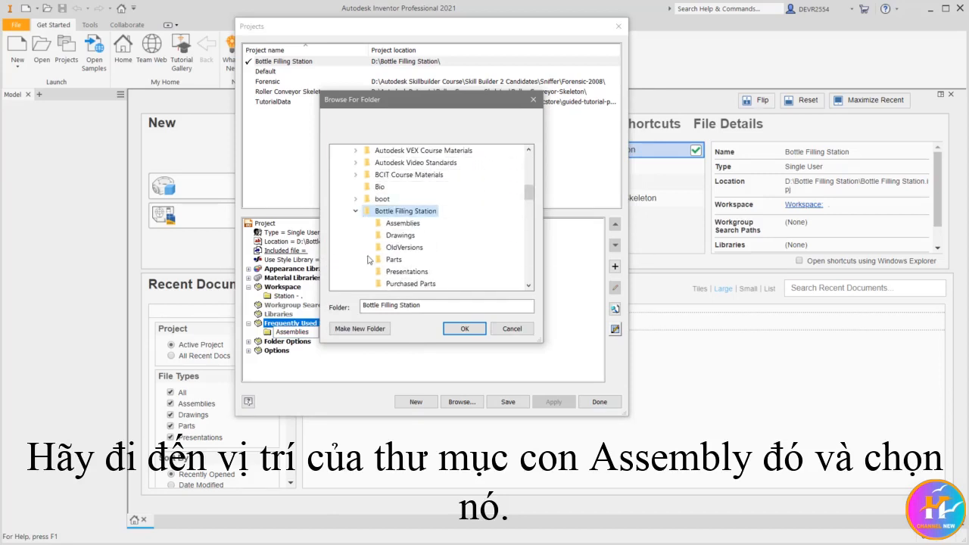
{"action": "left_click", "coordinate": [402, 223]}
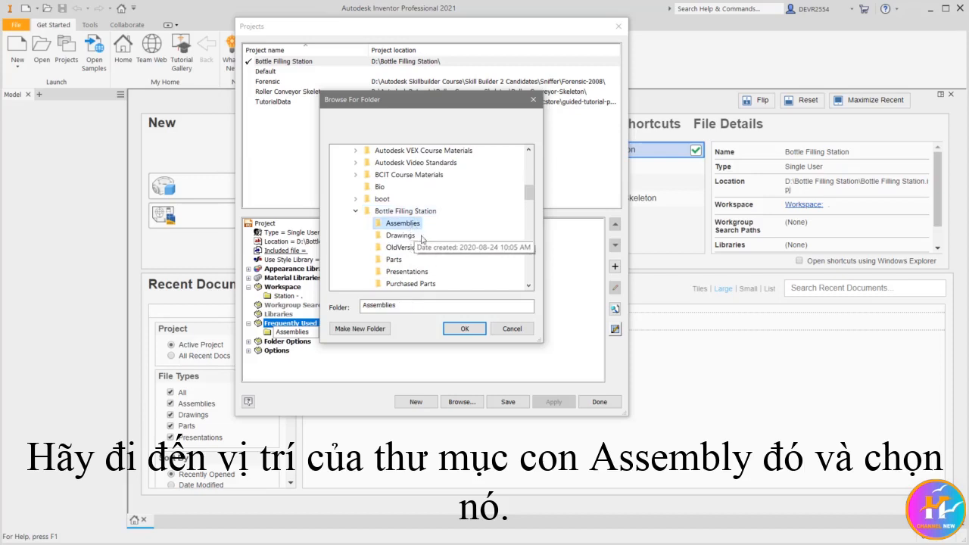
{"action": "left_click", "coordinate": [463, 328]}
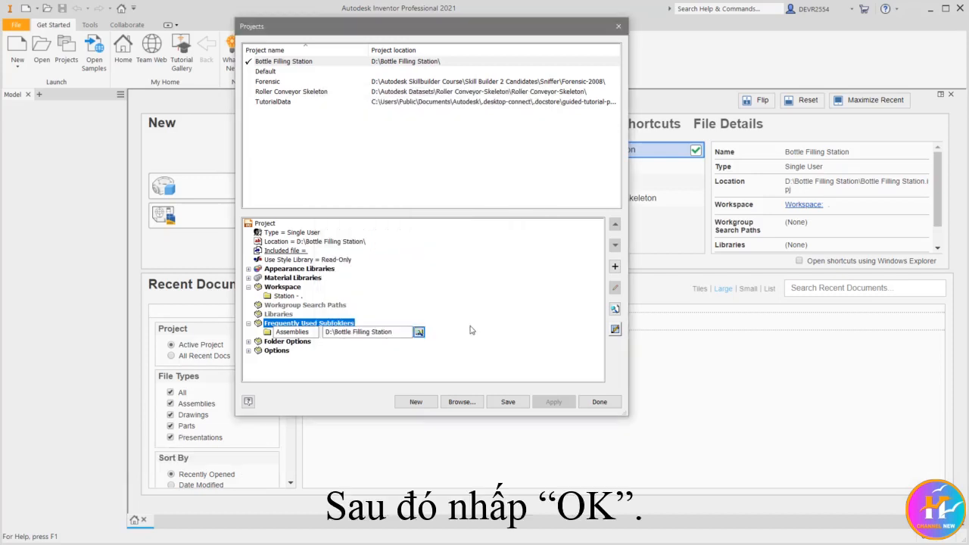
{"action": "left_click", "coordinate": [520, 322]}
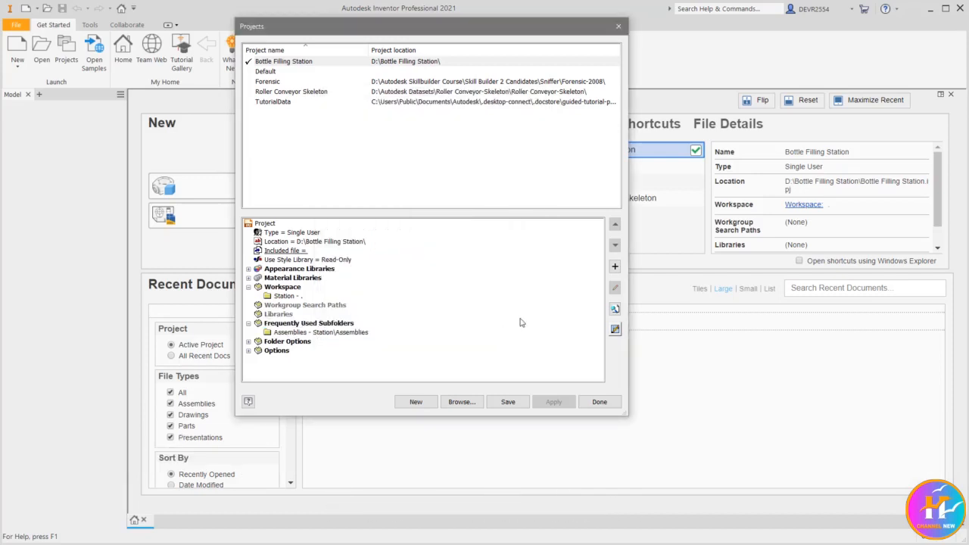
Add another path under Frequently Used Subfolders and name it "Drawings".
{"action": "right_click", "coordinate": [351, 325]}
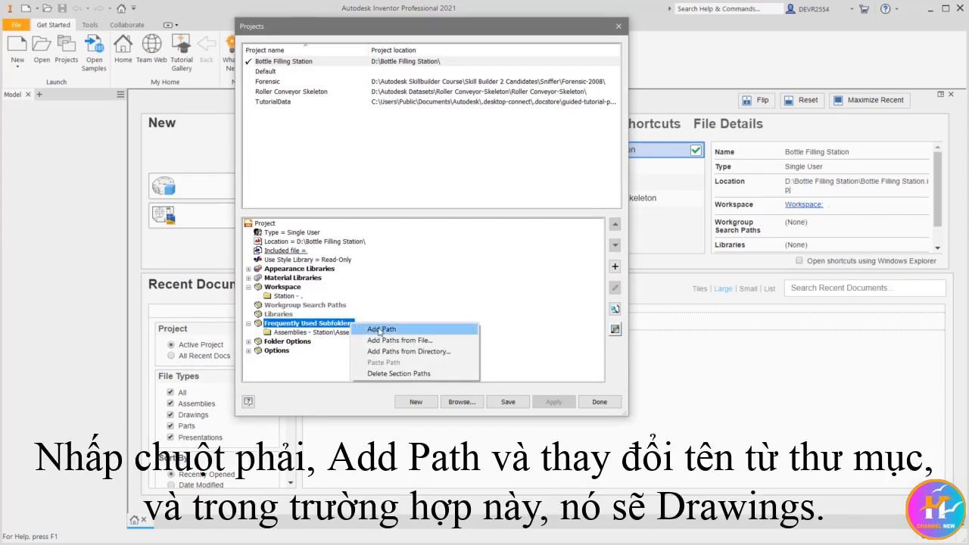
{"action": "left_click", "coordinate": [380, 330]}
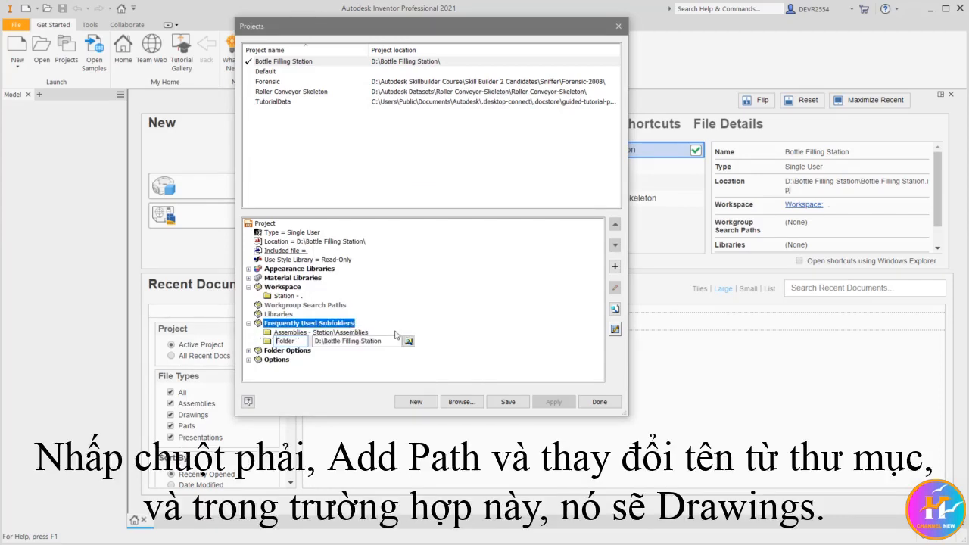
{"action": "double_click", "coordinate": [297, 341]}
{"action": "type", "text": "Drawing"}
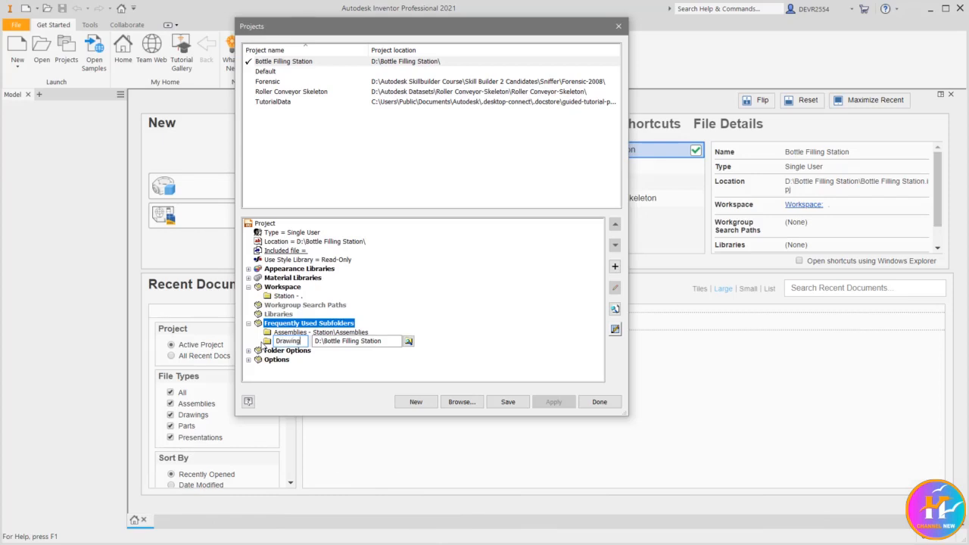
{"action": "type", "text": "s"}
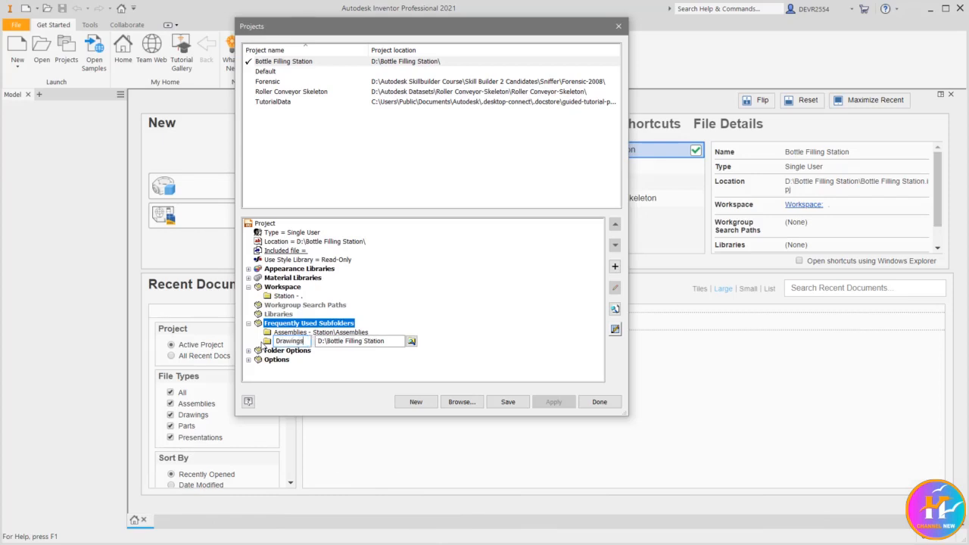
Point the Drawings subfolder path to D:\Bottle Filling Station\Drawings.
{"action": "left_click", "coordinate": [410, 343]}
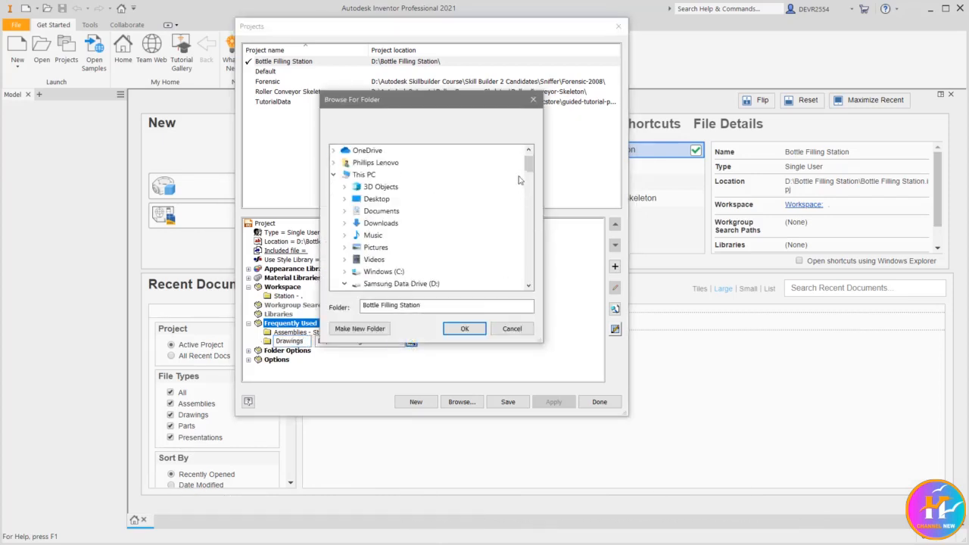
{"action": "left_click_drag", "start_coordinate": [528, 167], "coordinate": [529, 195]}
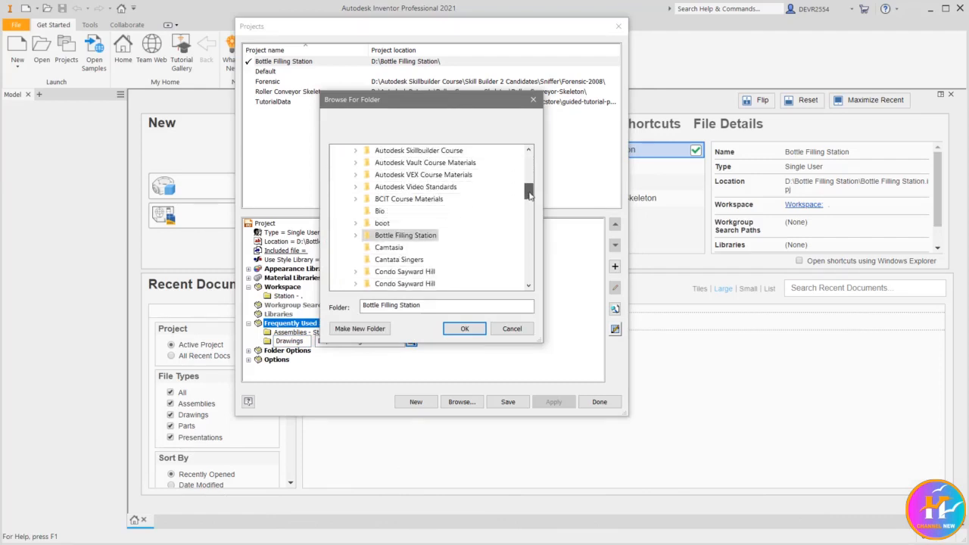
{"action": "left_click", "coordinate": [355, 235]}
{"action": "left_click", "coordinate": [399, 235]}
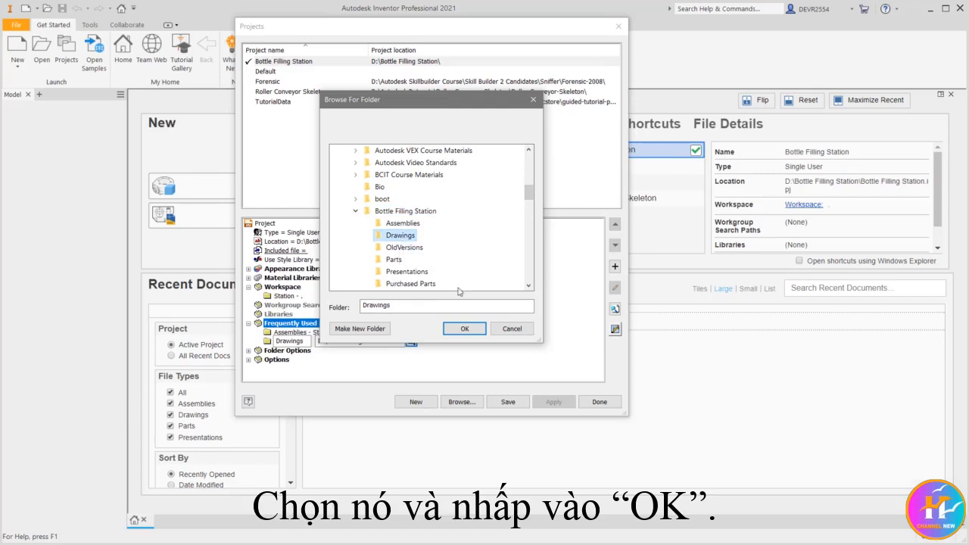
{"action": "left_click", "coordinate": [470, 331]}
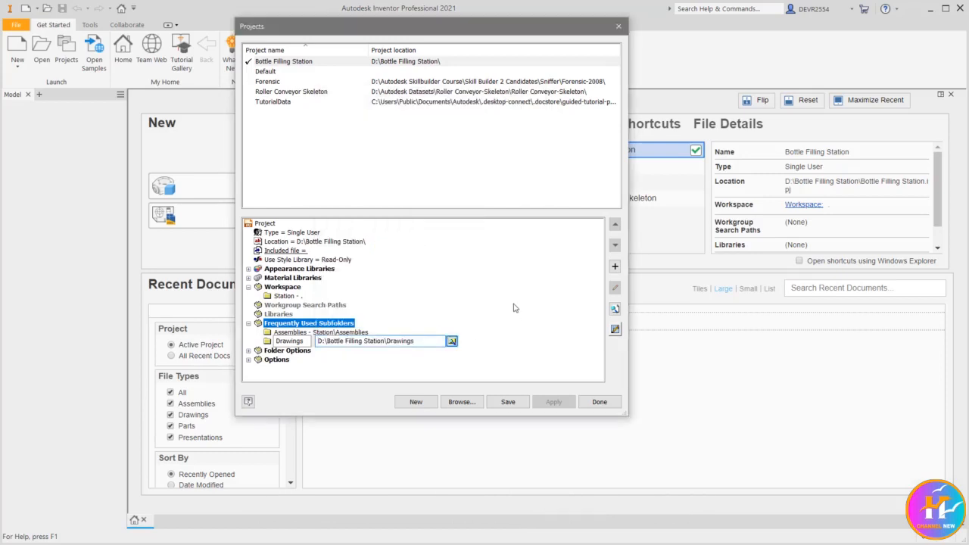
{"action": "left_click", "coordinate": [513, 307]}
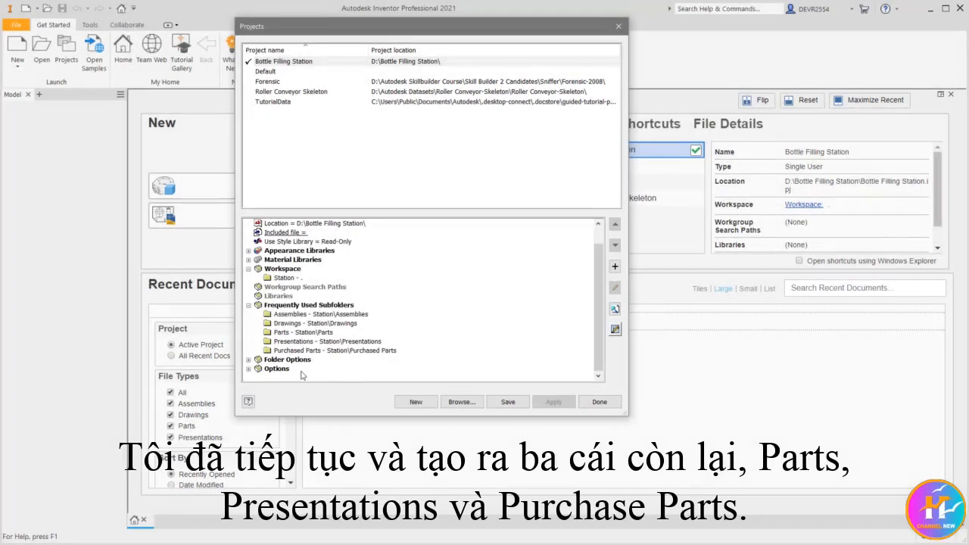
Set the project's Templates folder to the Metric folder inside the en-US templates, and review the project's Options settings.
{"action": "left_click", "coordinate": [249, 360]}
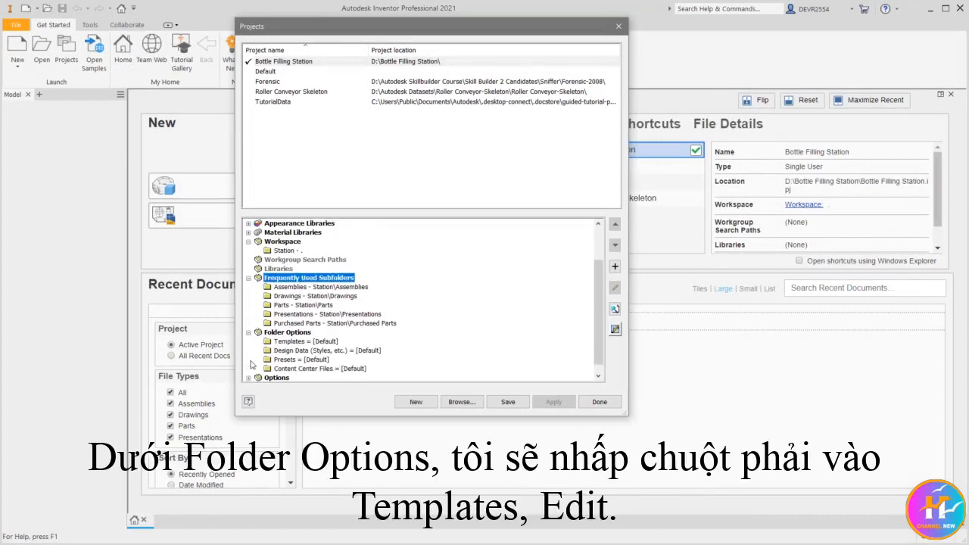
{"action": "left_click", "coordinate": [318, 342]}
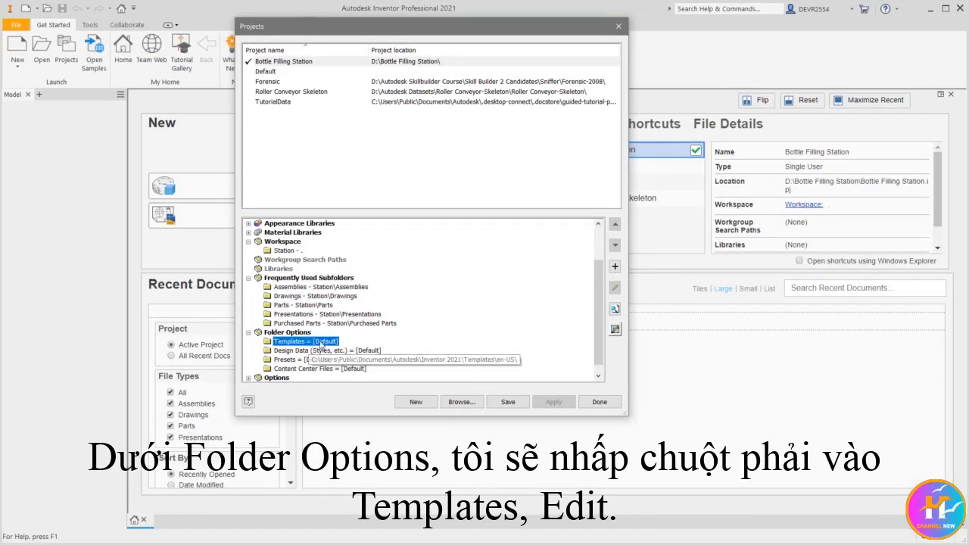
{"action": "right_click", "coordinate": [321, 345]}
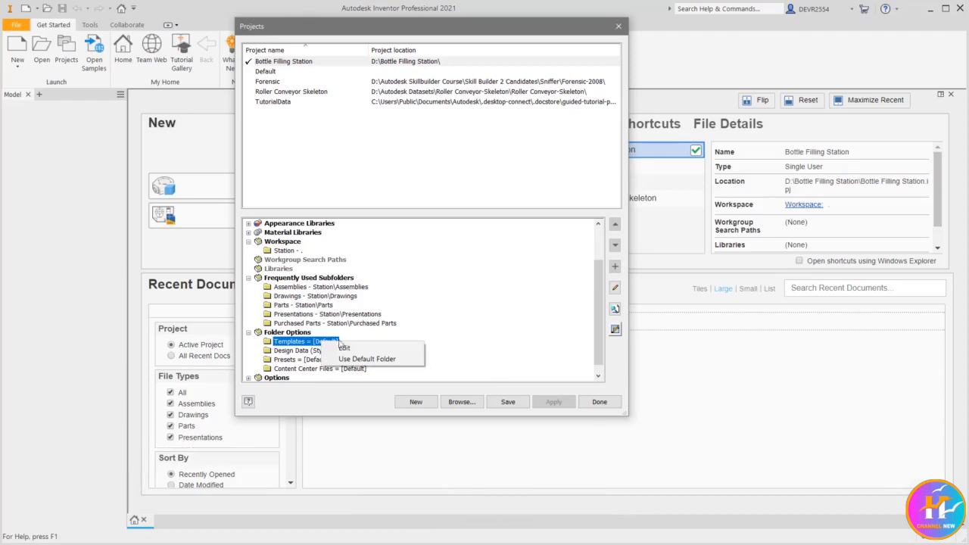
{"action": "left_click", "coordinate": [342, 347]}
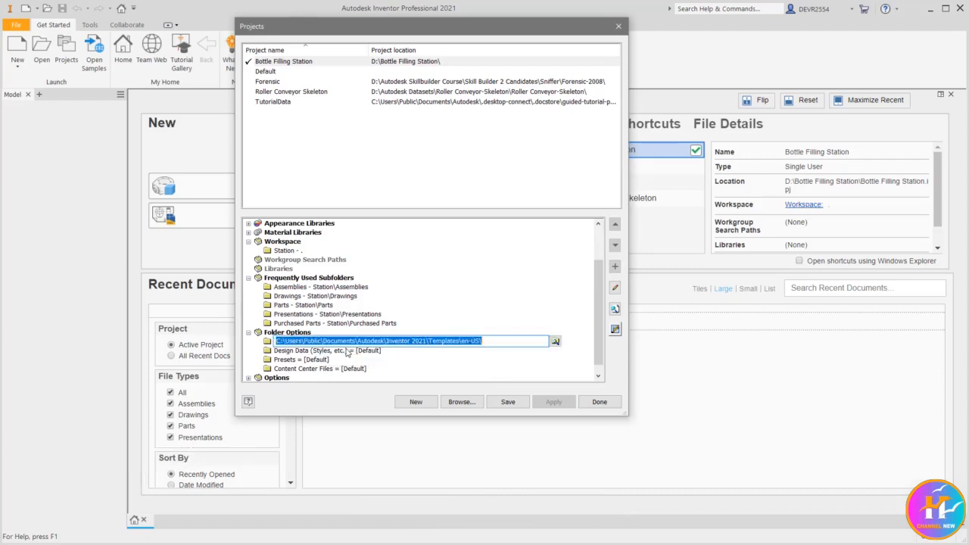
{"action": "left_click", "coordinate": [554, 343]}
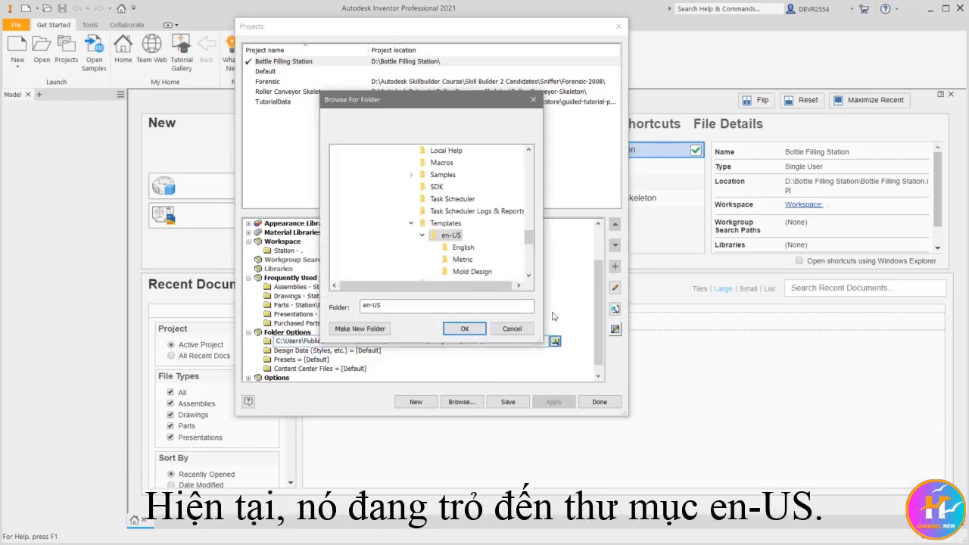
{"action": "left_click", "coordinate": [462, 260]}
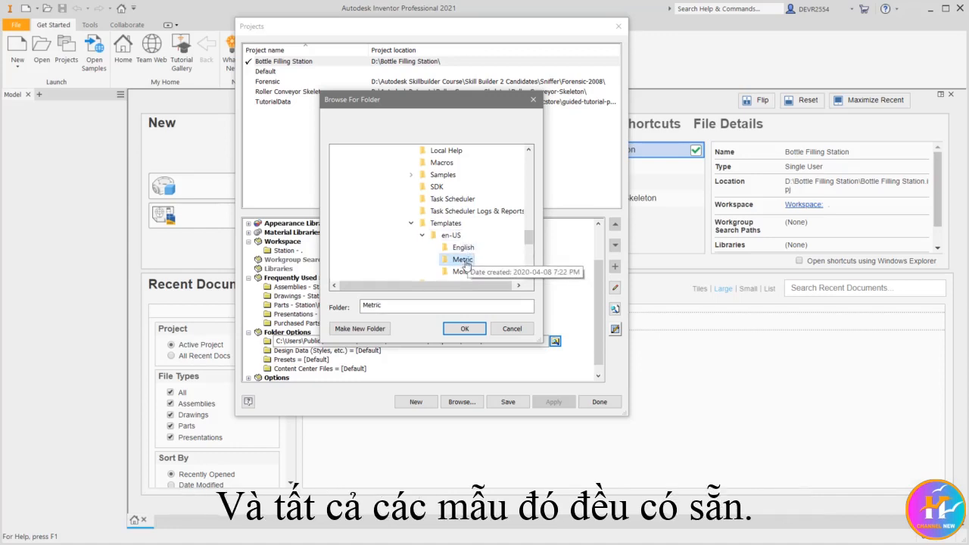
{"action": "left_click", "coordinate": [465, 328]}
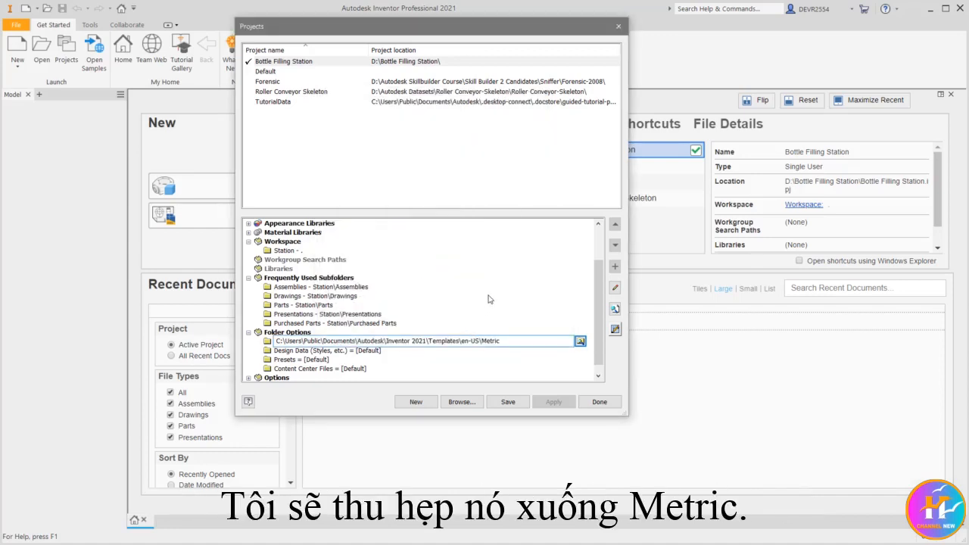
{"action": "left_click", "coordinate": [488, 296]}
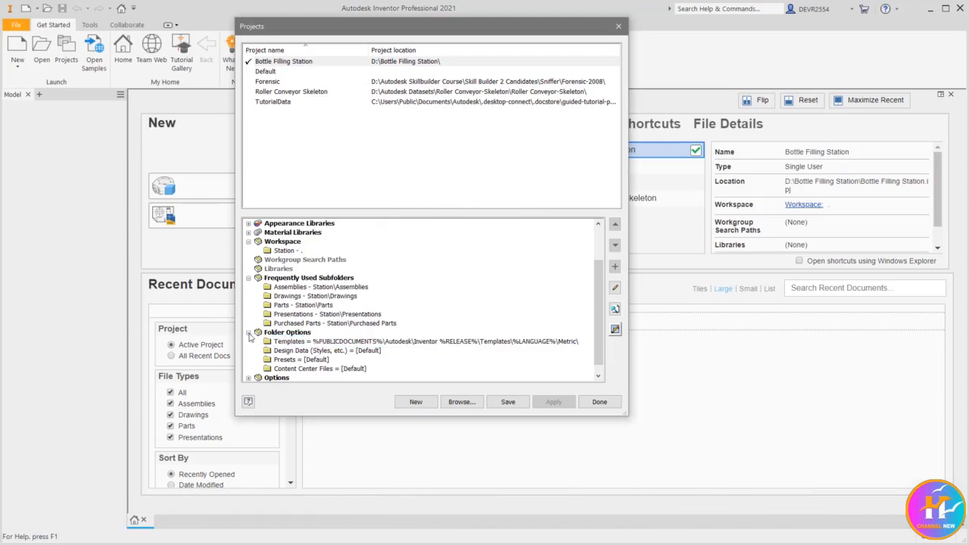
{"action": "left_click", "coordinate": [249, 334]}
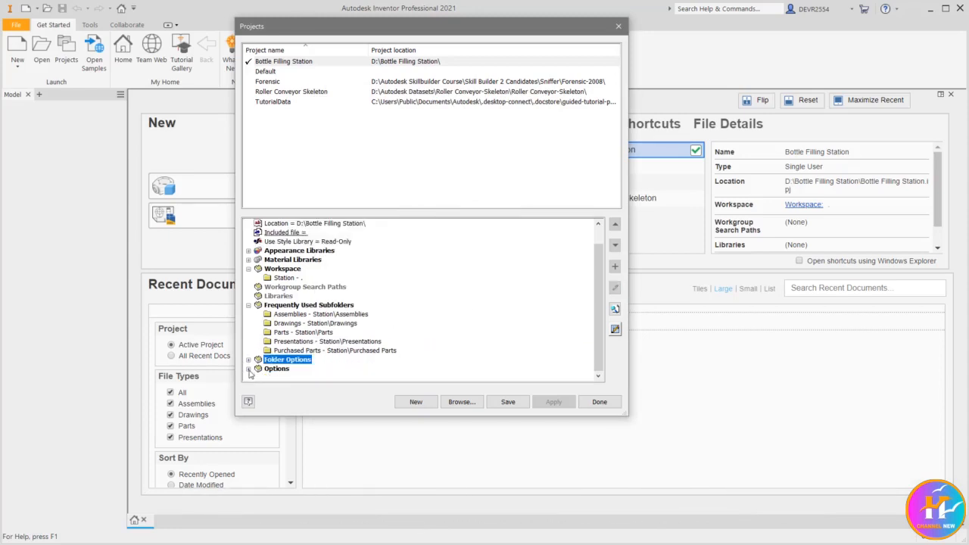
{"action": "left_click", "coordinate": [249, 369]}
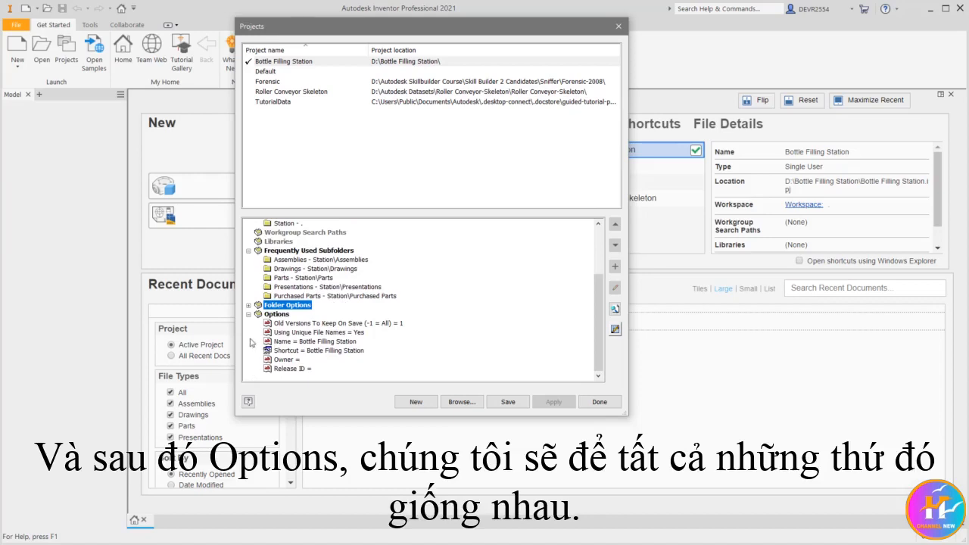
{"action": "left_click", "coordinate": [248, 315]}
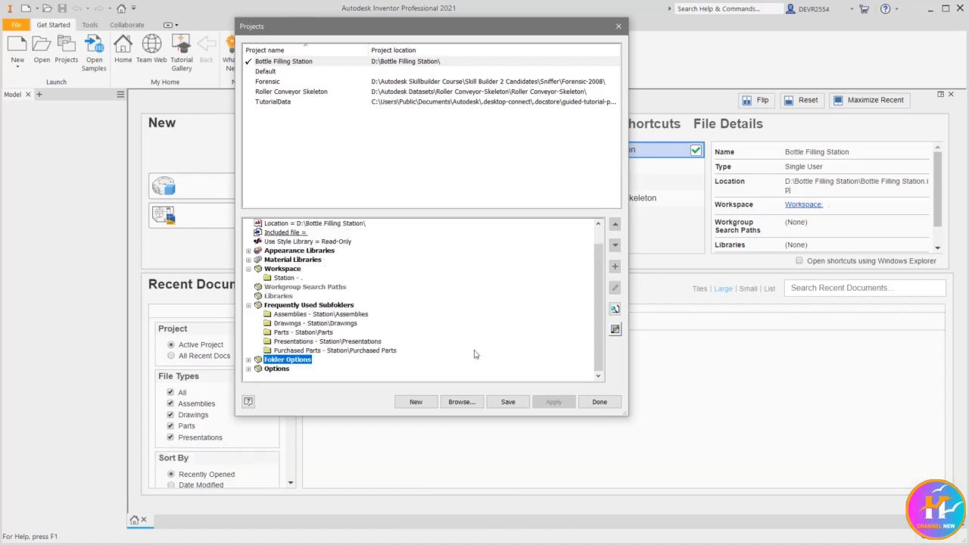
Exclude the Inventor Routed Systems library from the project's Content Center libraries, and save and close the project setup.
{"action": "left_click", "coordinate": [615, 330]}
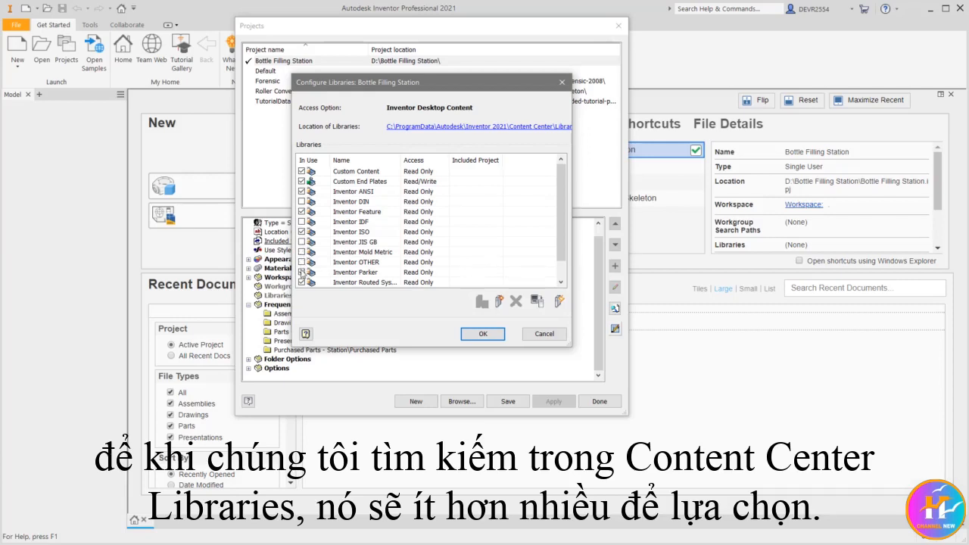
{"action": "left_click", "coordinate": [301, 282]}
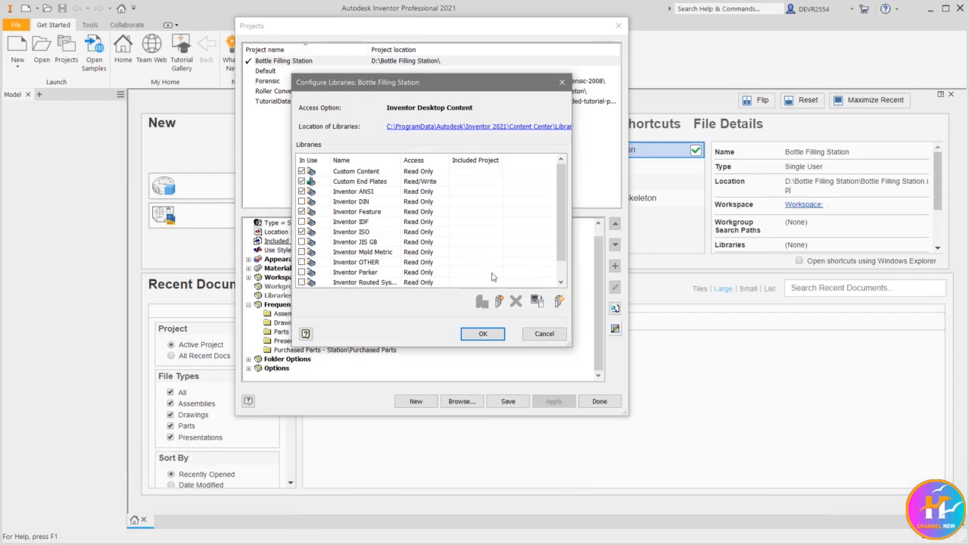
{"action": "left_click_drag", "start_coordinate": [558, 237], "coordinate": [557, 252]}
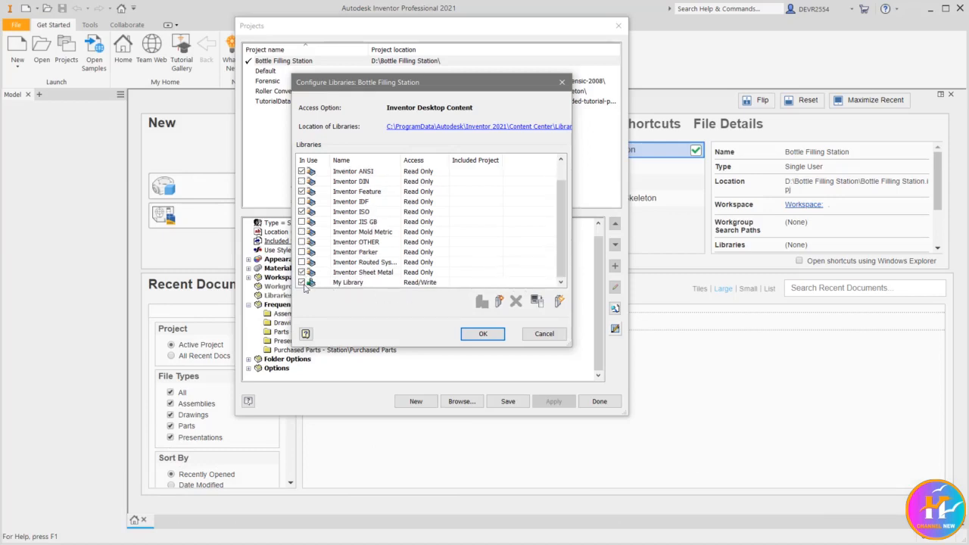
{"action": "left_click", "coordinate": [485, 334]}
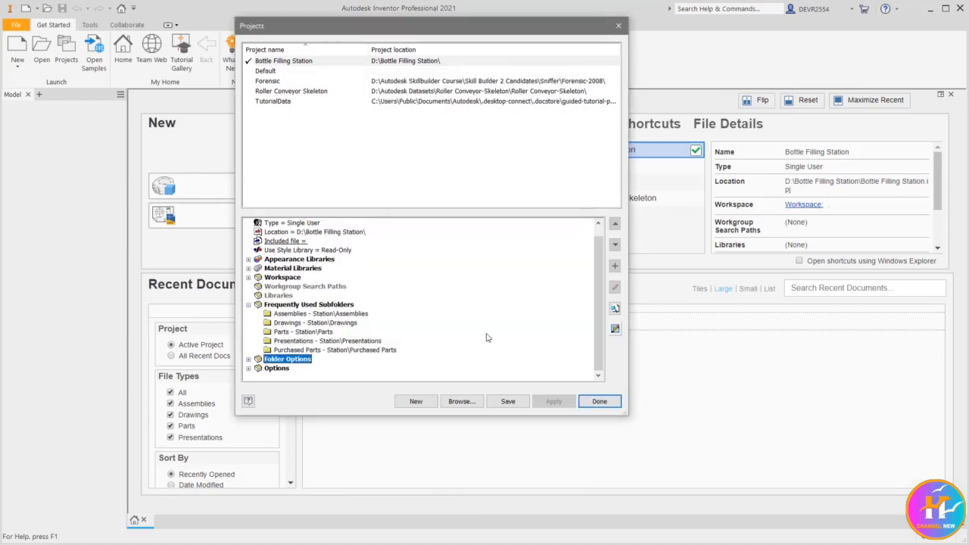
{"action": "left_click", "coordinate": [514, 403]}
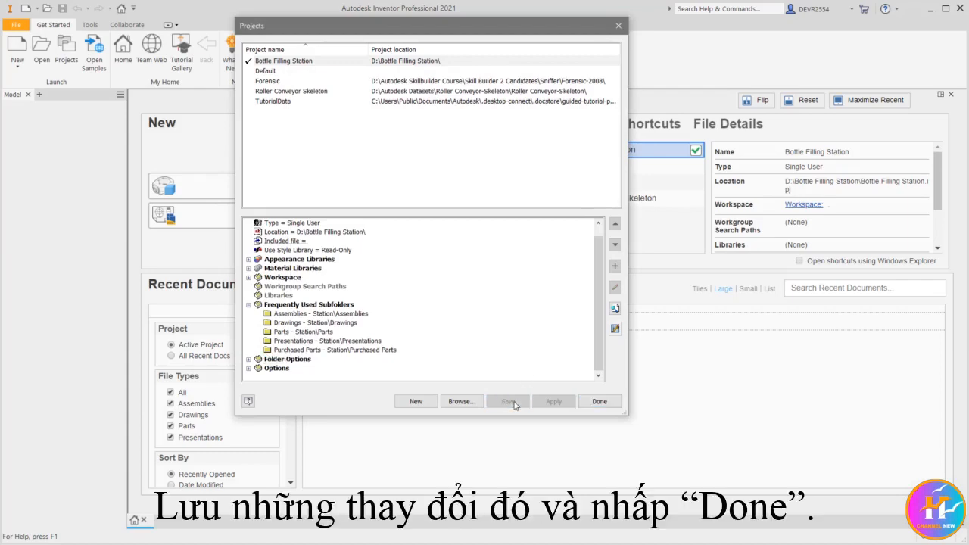
{"action": "left_click", "coordinate": [599, 403]}
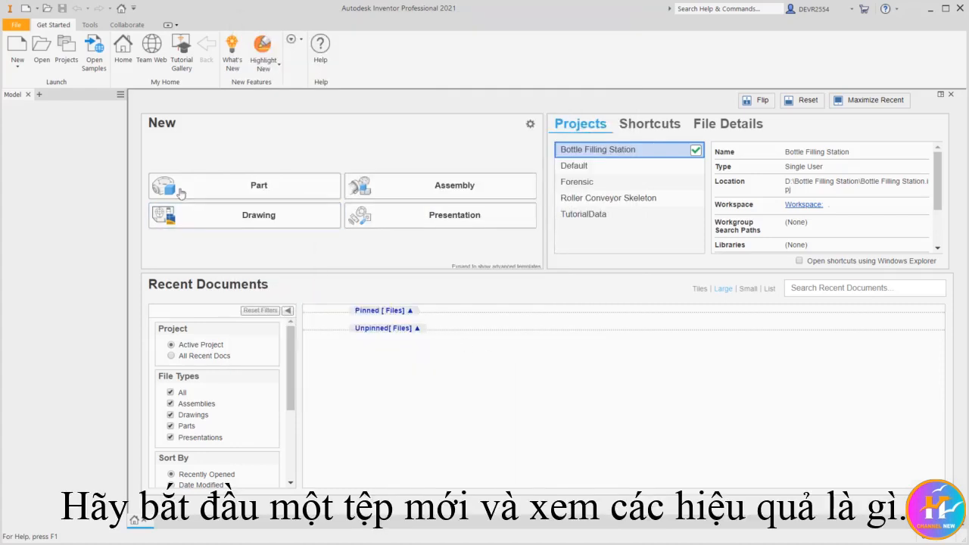
Create a new part file from the Standard (mm).ipt template.
{"action": "left_click", "coordinate": [18, 46]}
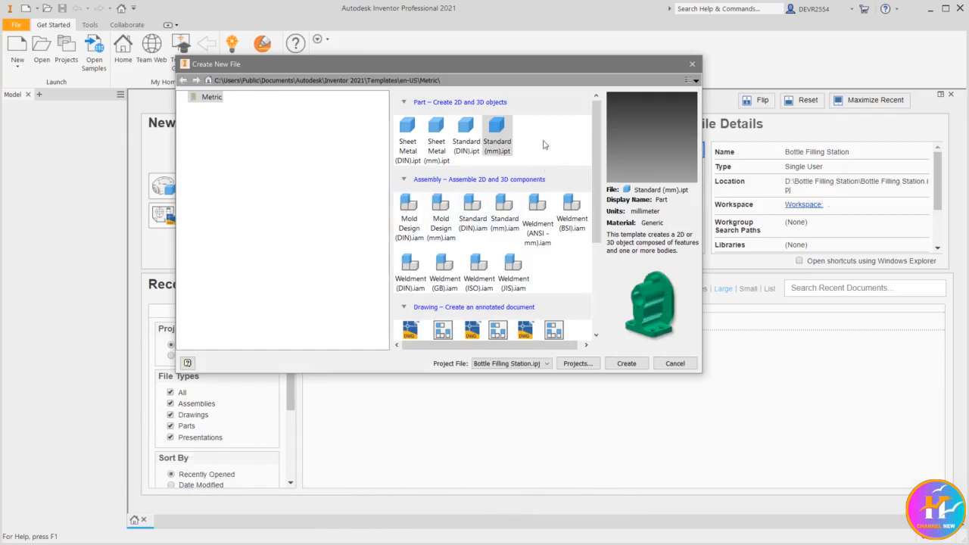
{"action": "left_click", "coordinate": [498, 132]}
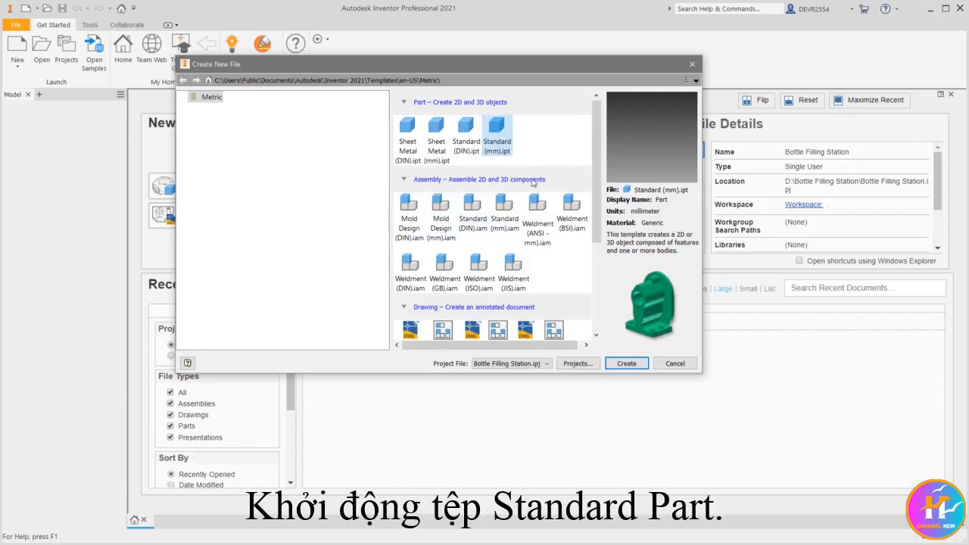
{"action": "left_click", "coordinate": [628, 361]}
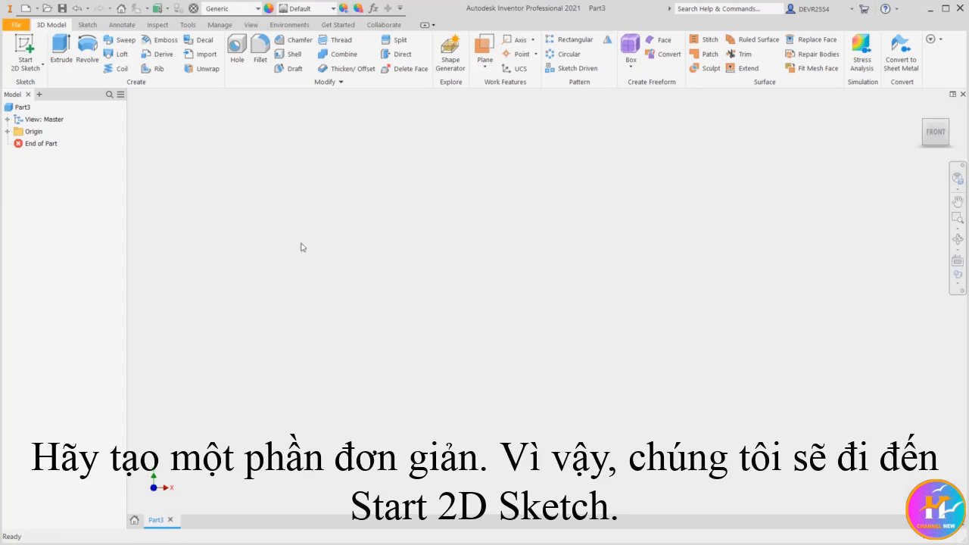
Start a 2D sketch on the XZ Plane and draw a rectangle of about 9.6 by 13 mm from the origin.
{"action": "left_click", "coordinate": [25, 47]}
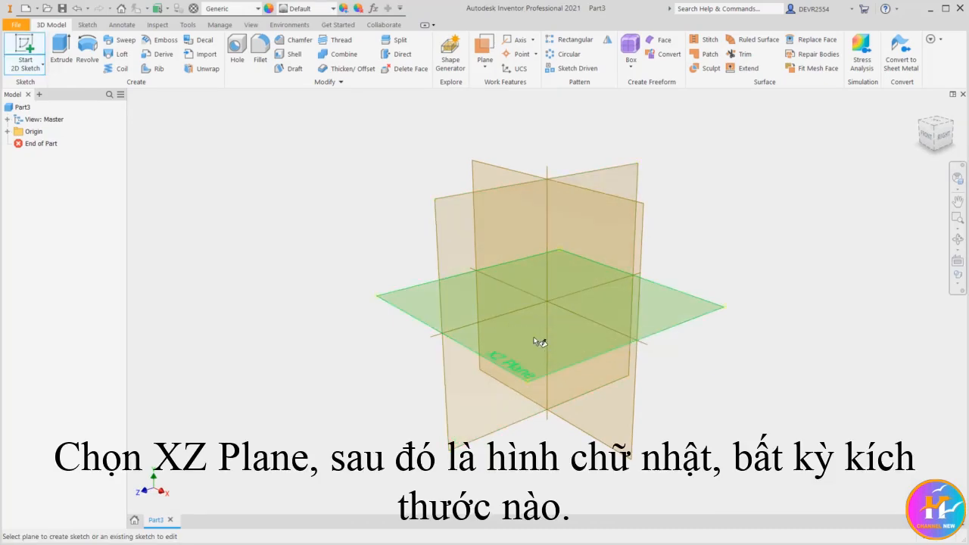
{"action": "left_click", "coordinate": [535, 341]}
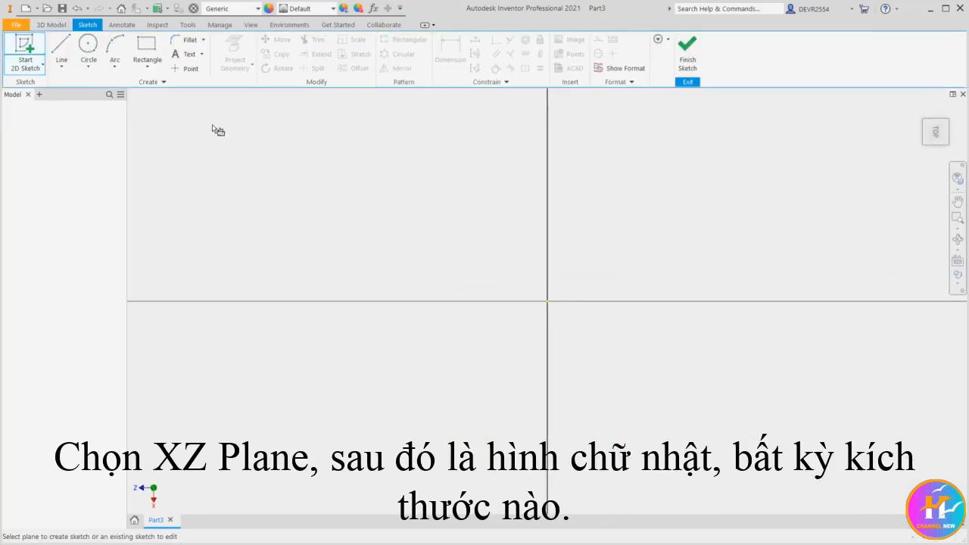
{"action": "left_click", "coordinate": [147, 47]}
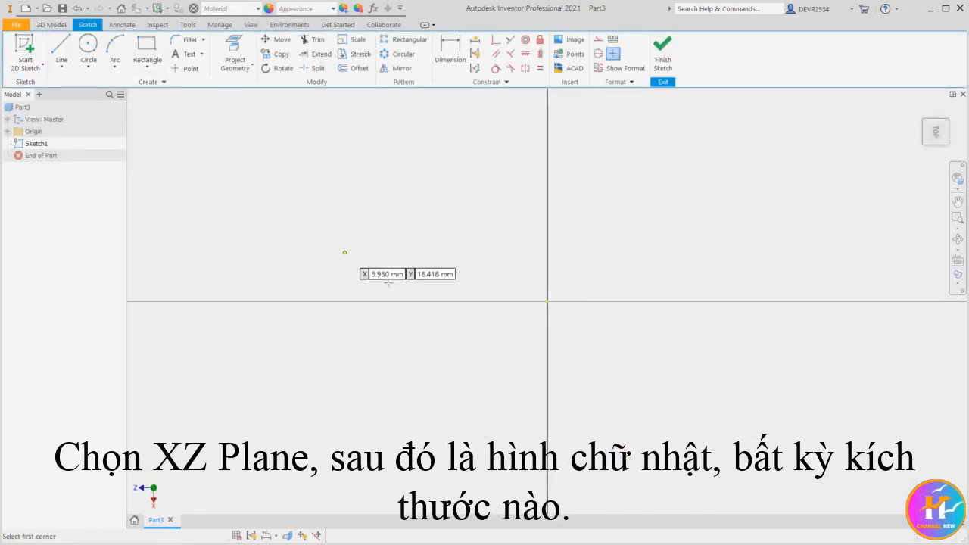
{"action": "left_click", "coordinate": [547, 301]}
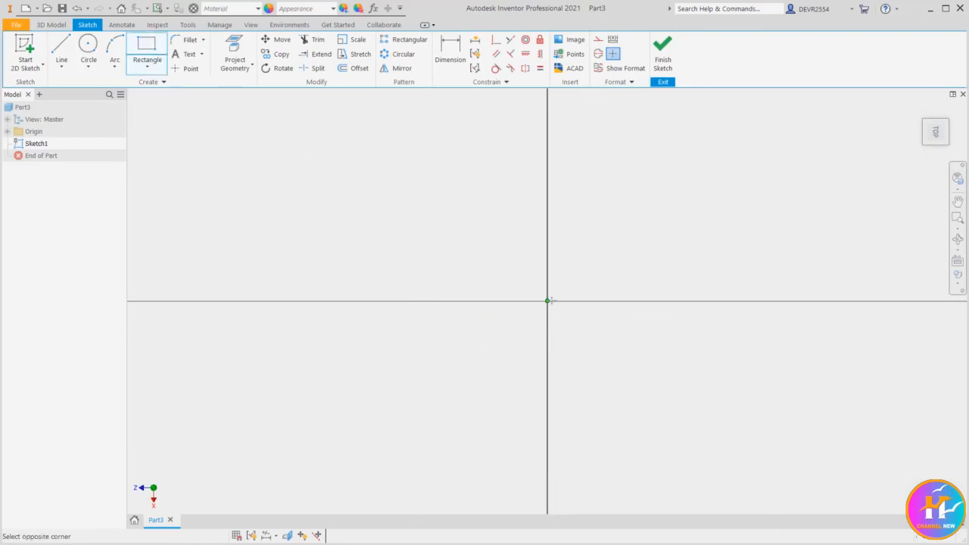
{"action": "left_click", "coordinate": [707, 183]}
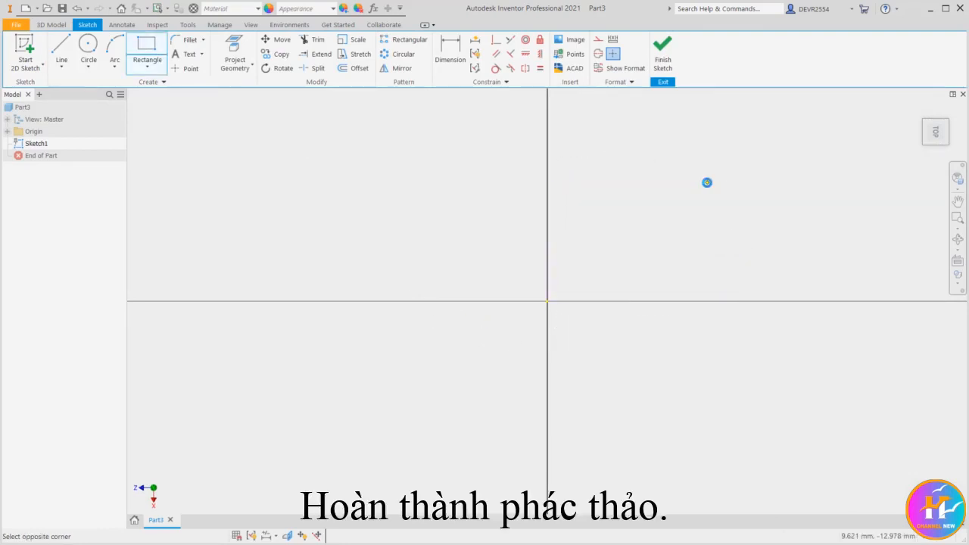
Finish the sketch and extrude the rectangular profile 10 mm upward into a solid block.
{"action": "left_click", "coordinate": [662, 52]}
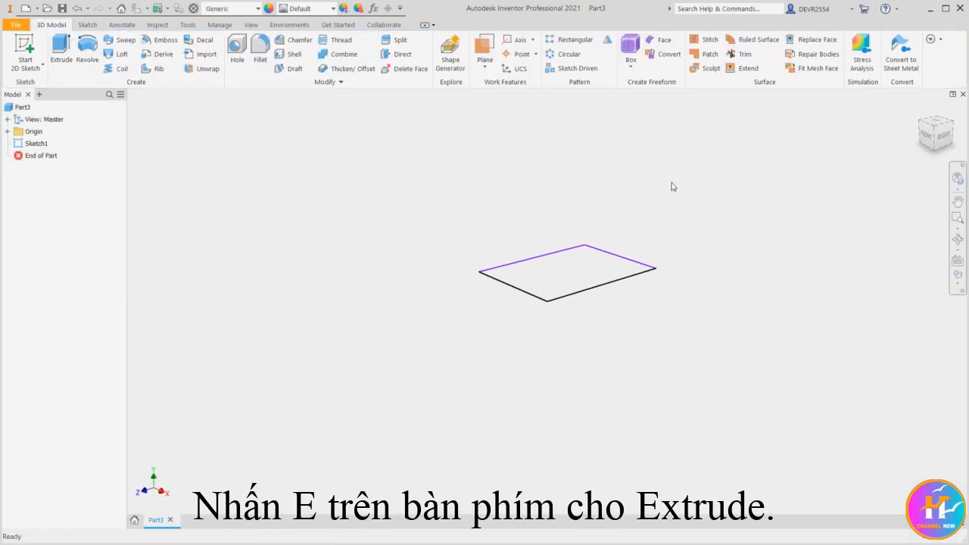
{"action": "key", "text": "e"}
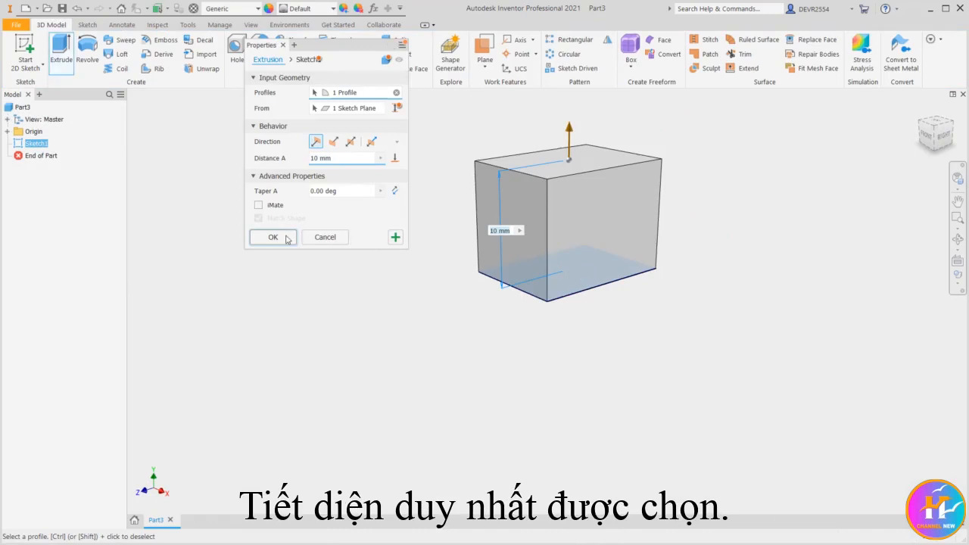
{"action": "left_click", "coordinate": [286, 239]}
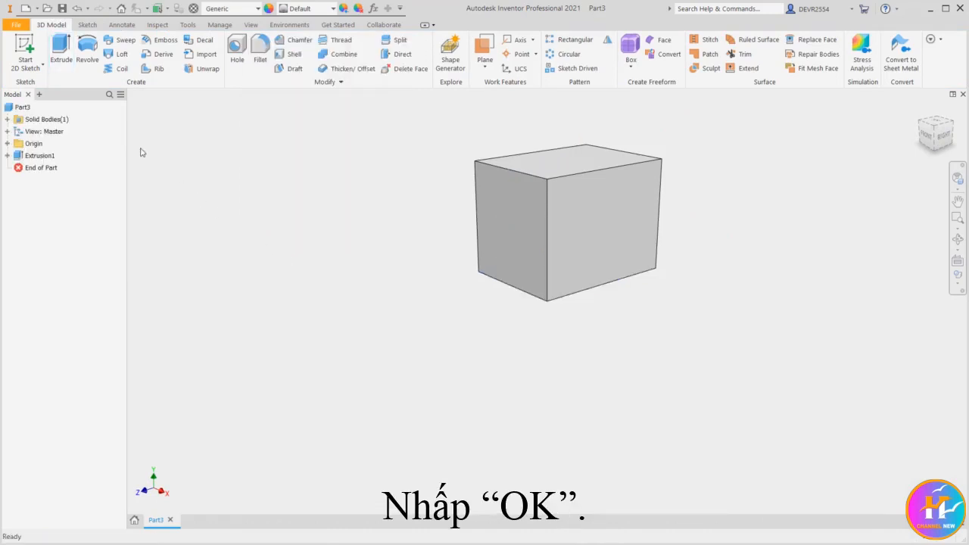
Delete the OldVersions folder from the Bottle Filling Station folder while browsing the part's save location, leaving the part unsaved.
{"action": "left_click", "coordinate": [63, 9]}
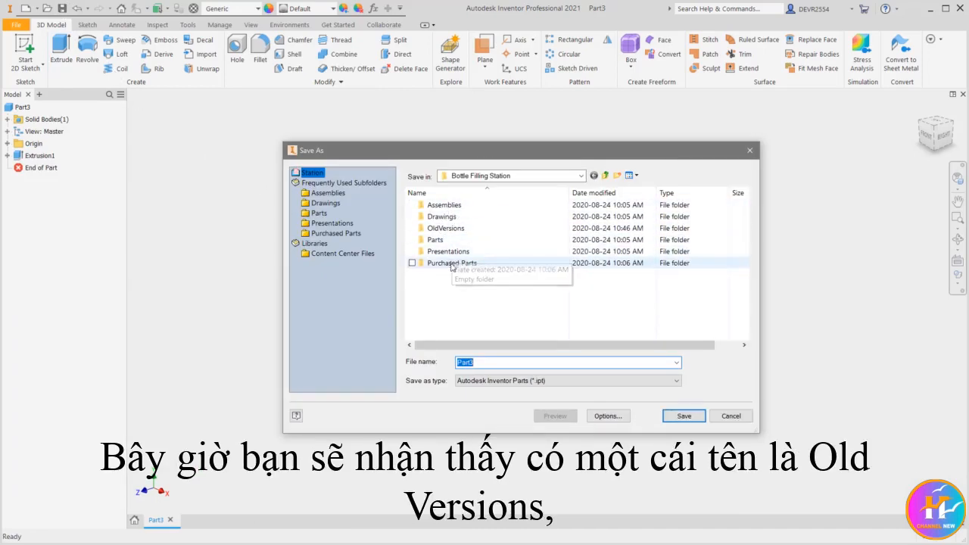
{"action": "left_click", "coordinate": [448, 228]}
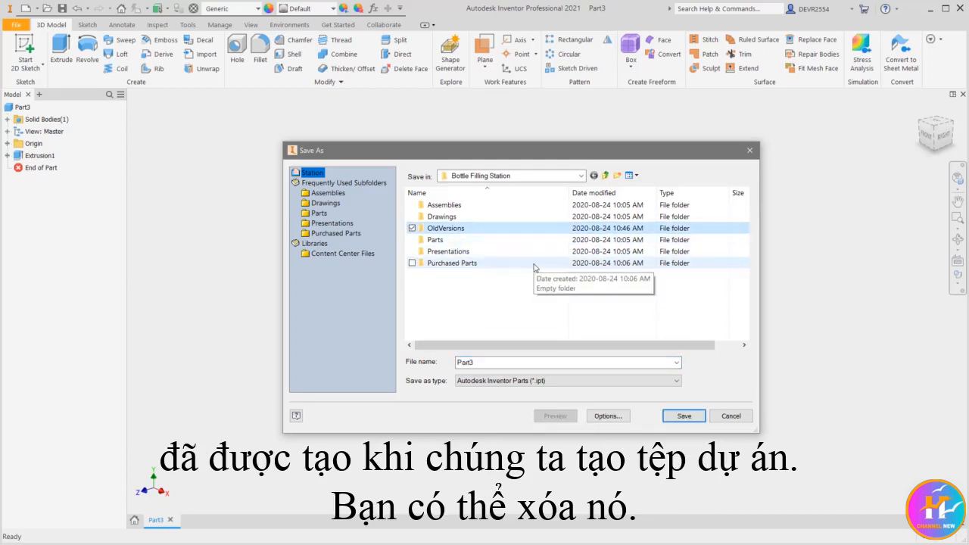
{"action": "key", "text": "Delete"}
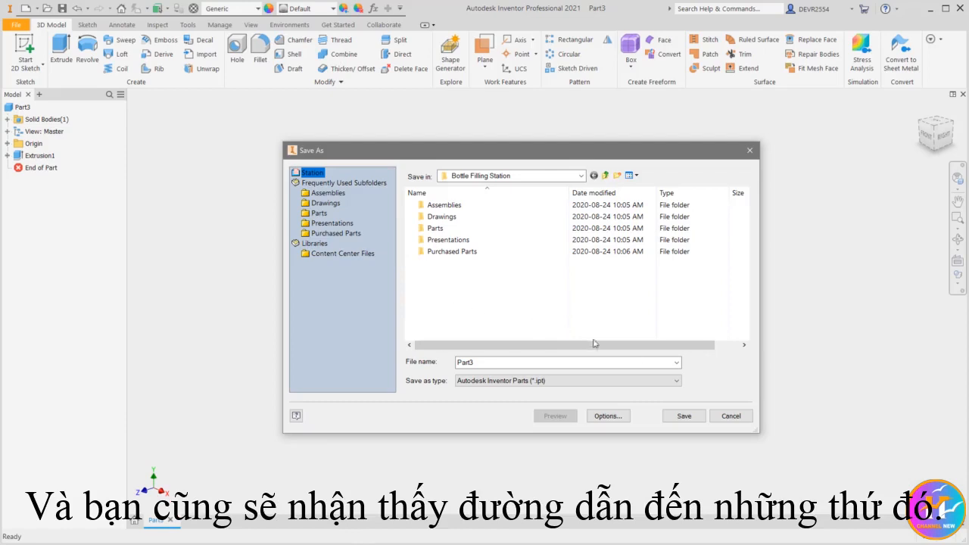
{"action": "left_click", "coordinate": [731, 416]}
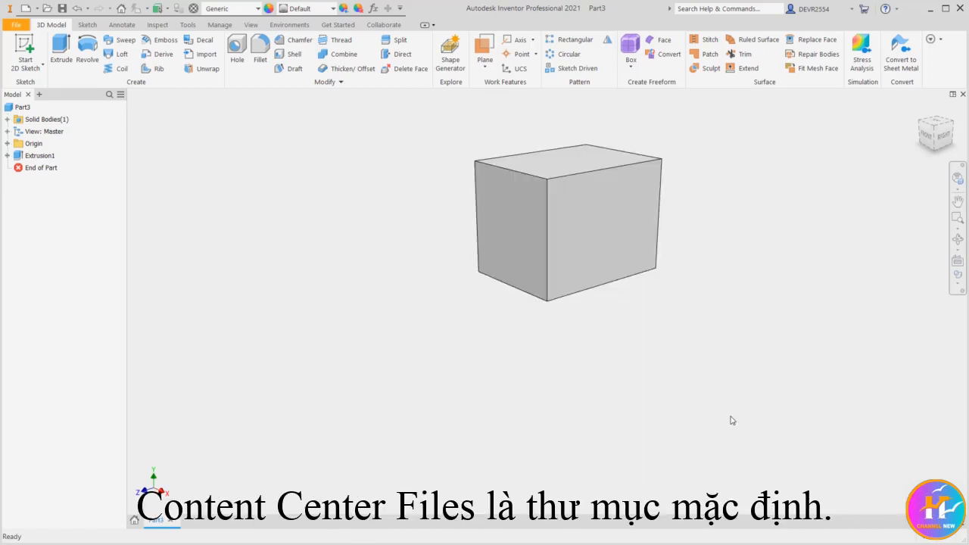